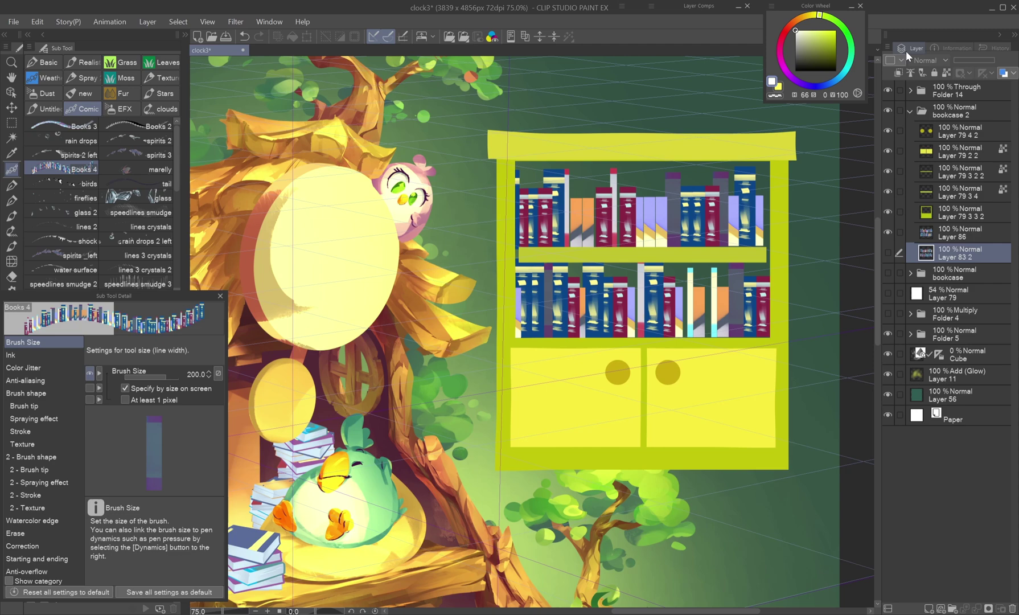
- Scale down the bookcase 2 folder and commit the ladder's diagonal tilt against the treehouse
left_click(942, 110)
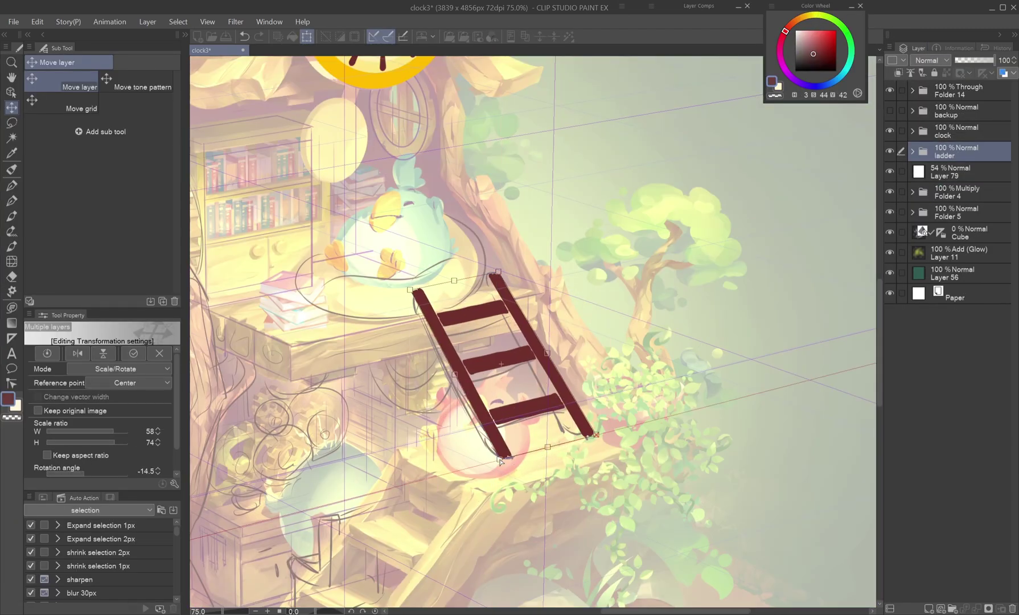
key("Return")
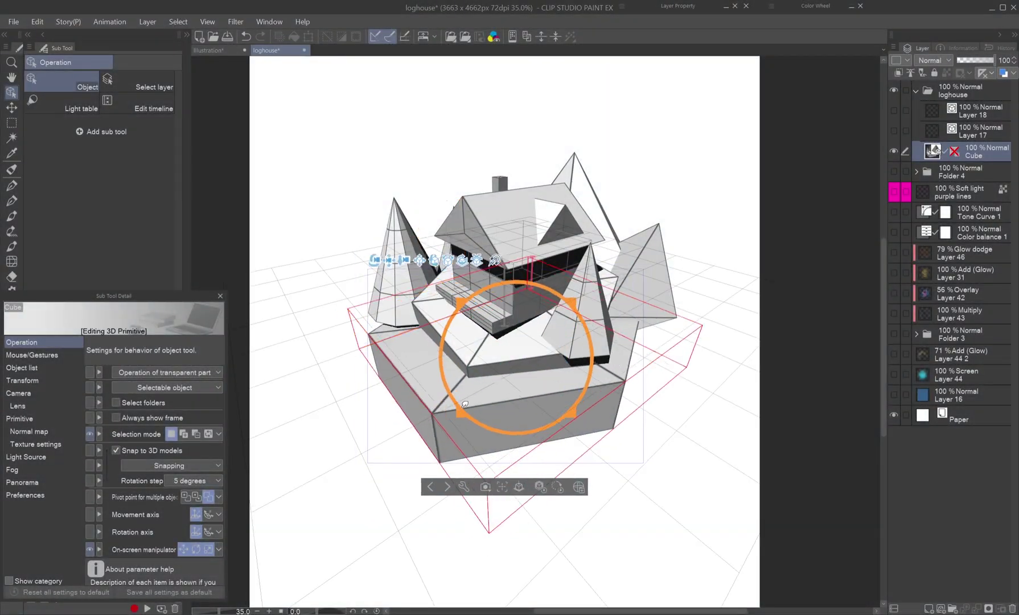
- Turn the log house model, lower camera perspective to 6.44, and switch to parallel projection
left_click_drag(465, 404, 348, 524)
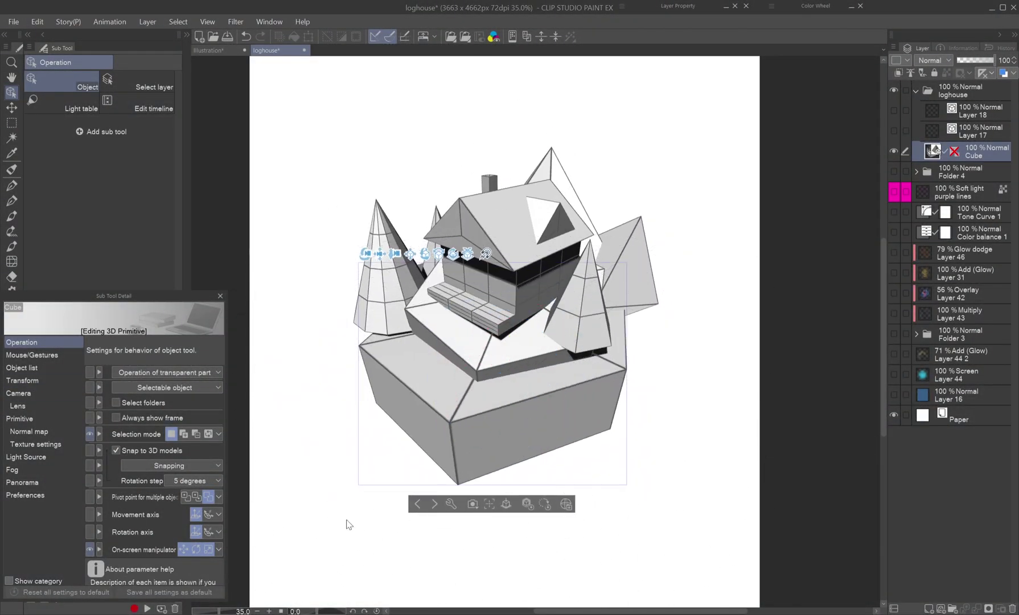
left_click(18, 393)
left_click_drag(171, 431, 146, 433)
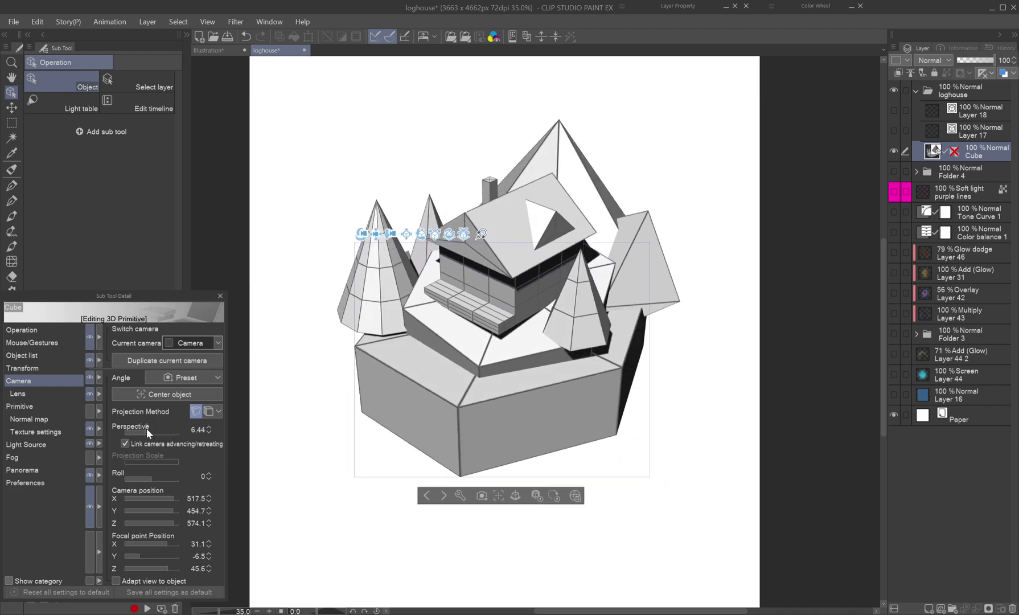
left_click(209, 410)
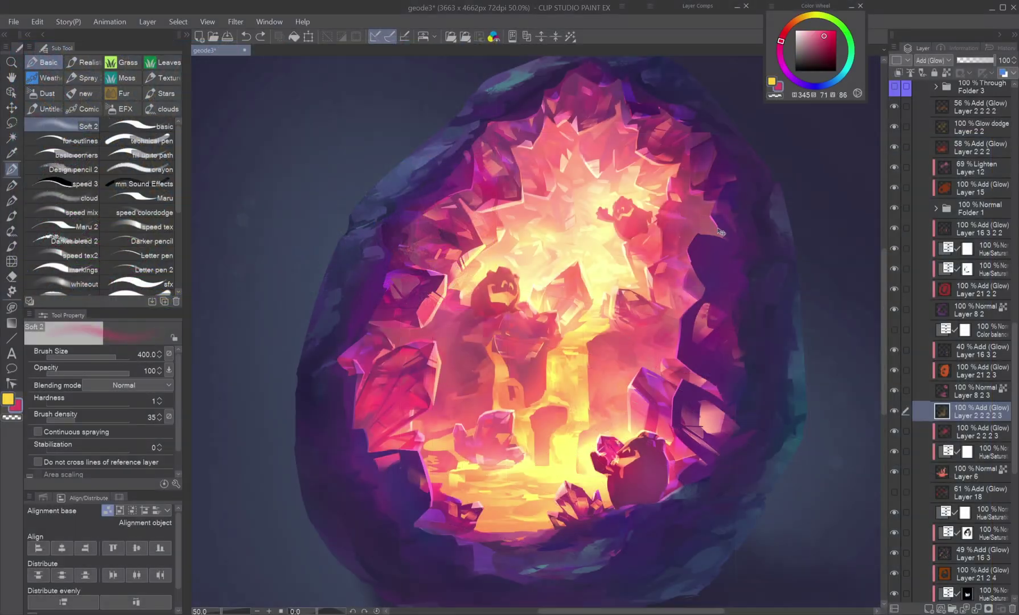
- Eyedrop yellow from the geode's glowing floor
left_click(476, 504, "alt")
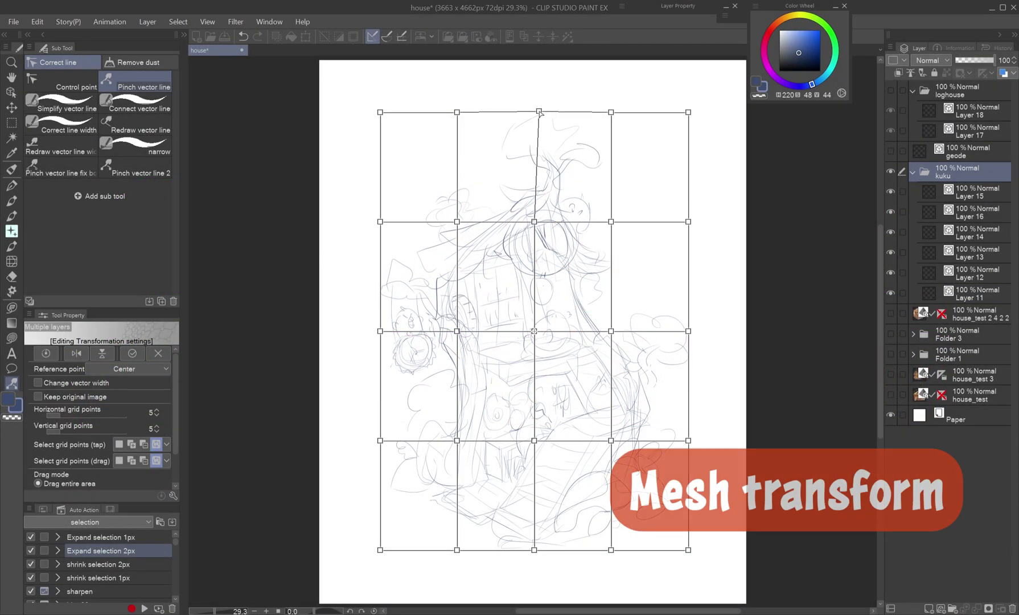
- Push the mesh's left edge points outward, spread the bottom row wider, and apply the warp
left_click_drag(379, 221, 369, 221)
left_click_drag(356, 430, 398, 564)
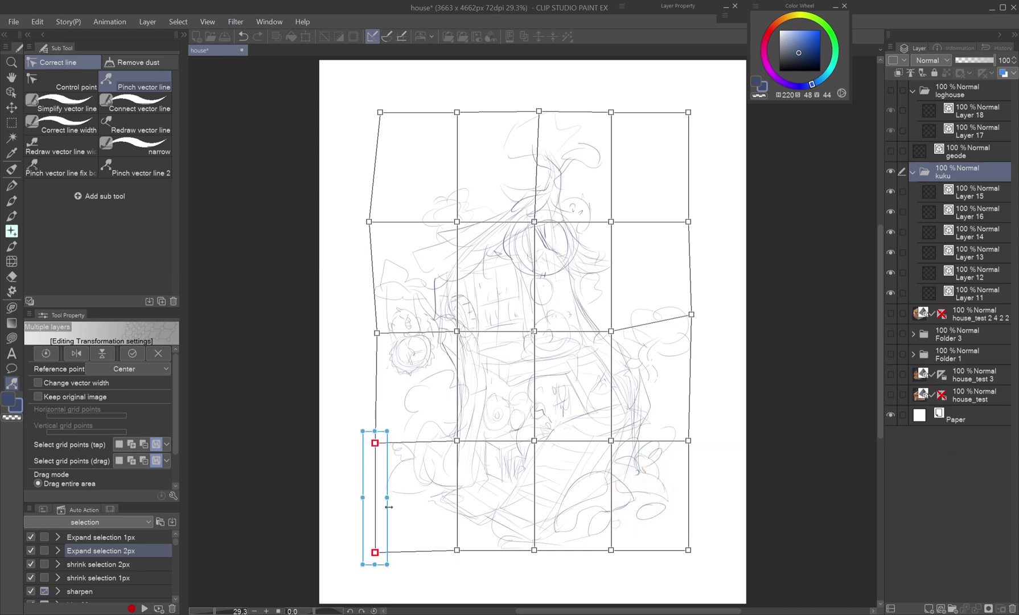
left_click_drag(349, 529, 714, 566)
left_click_drag(625, 427, 693, 432)
left_click(621, 441)
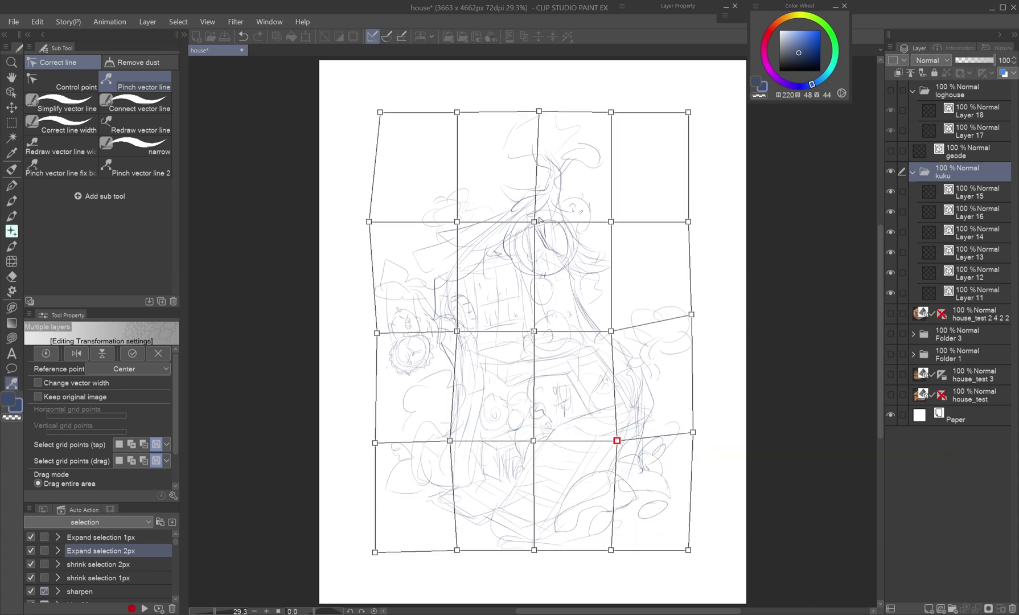
key("Return")
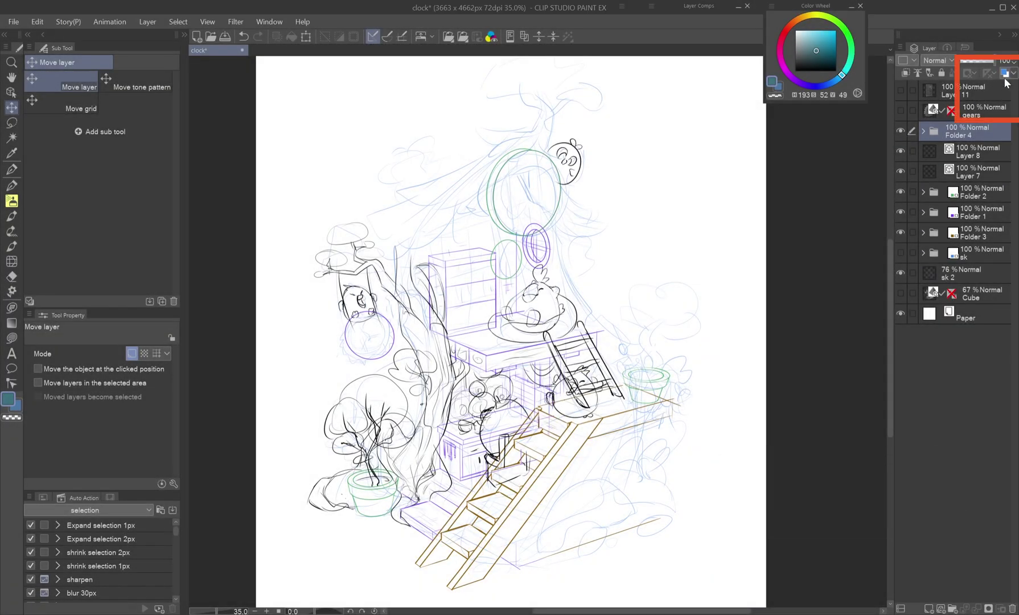
- Set Folder 4's layer colour to magenta, then reposition the purple 3D piece
left_click(1004, 75)
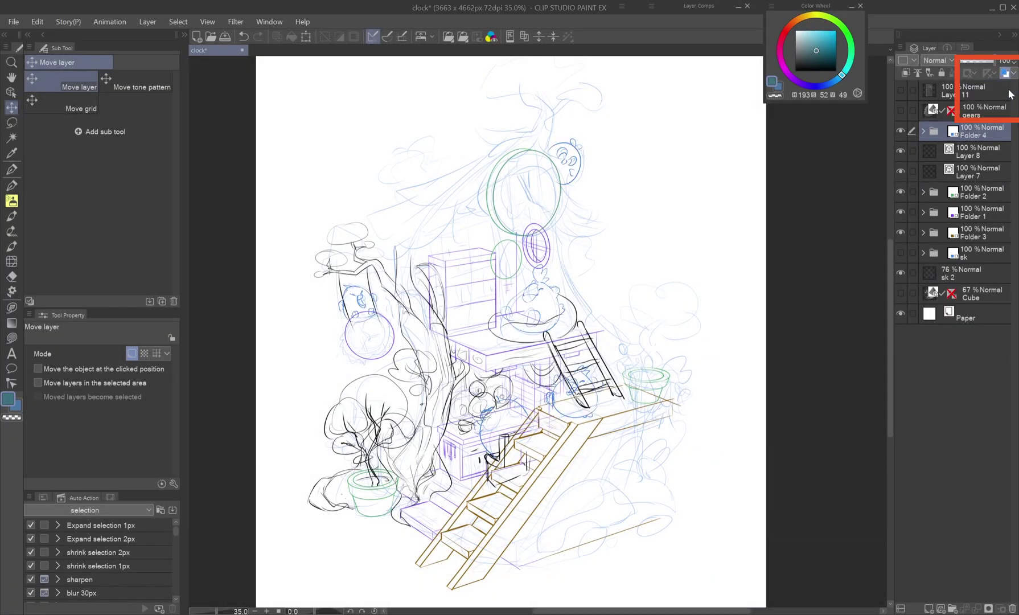
left_click(1004, 73)
left_click_drag(291, 515, 292, 477)
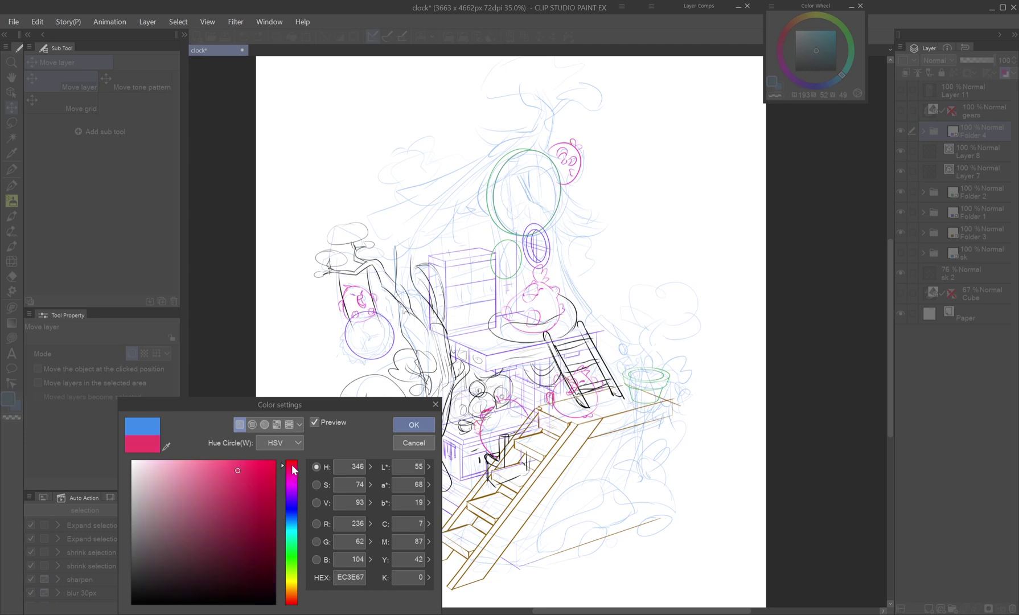
left_click(414, 425)
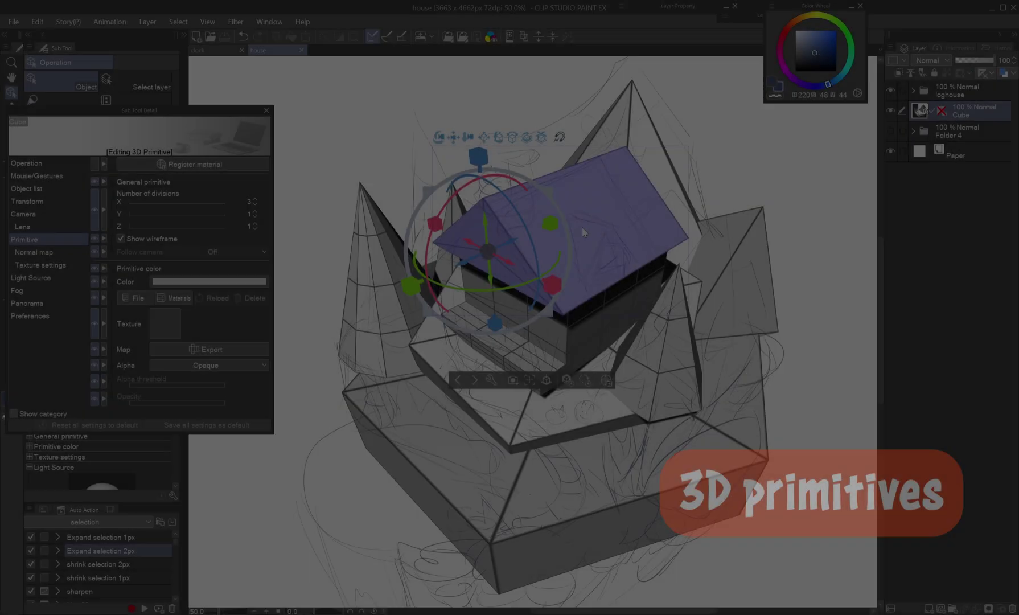
left_click_drag(582, 227, 478, 297)
- Undo the cube's edits back to a small chimney box and display the 3D Object list
key("ctrl+z")
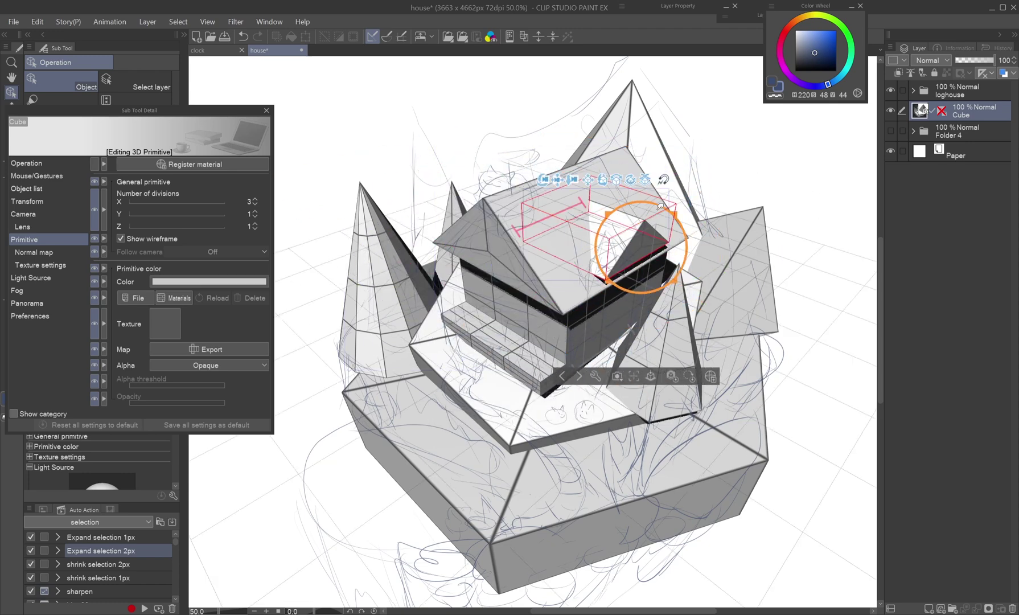
left_click(581, 281)
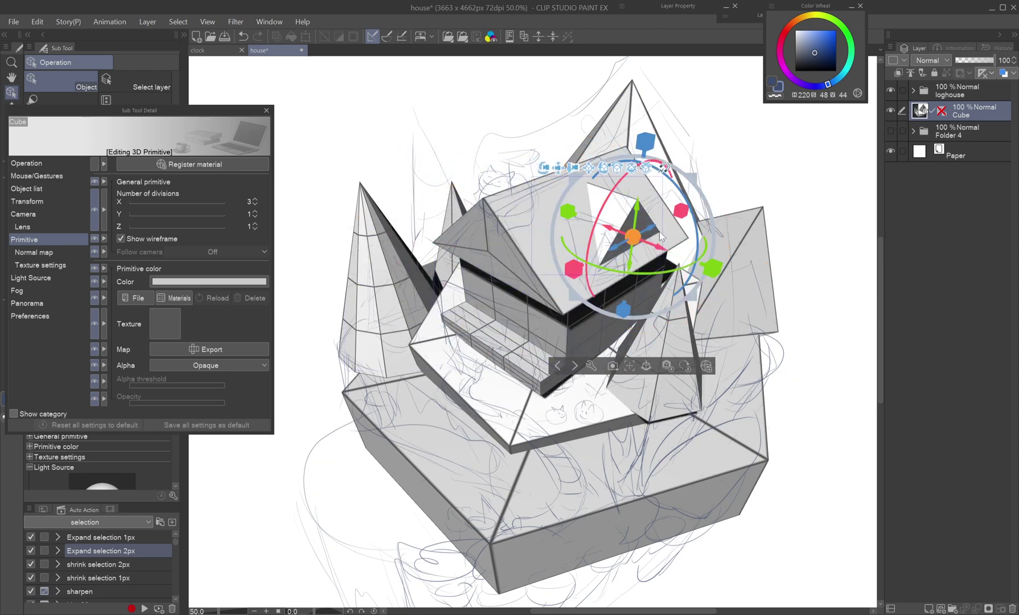
key("ctrl+z")
key("ctrl+z")
key("ctrl+z")
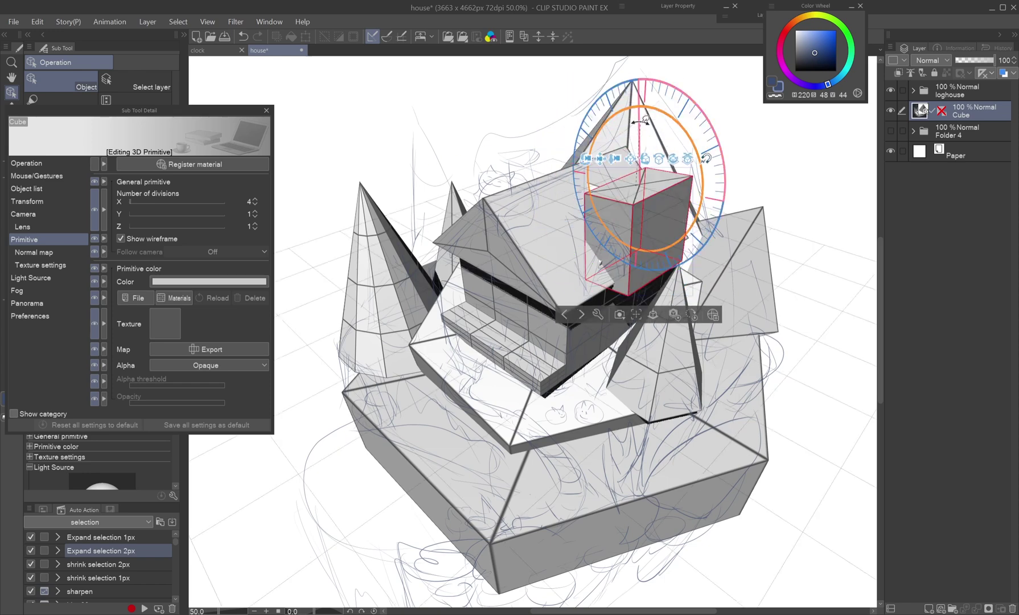
key("ctrl+z")
key("ctrl+z")
key("ctrl+z")
key("ctrl+z")
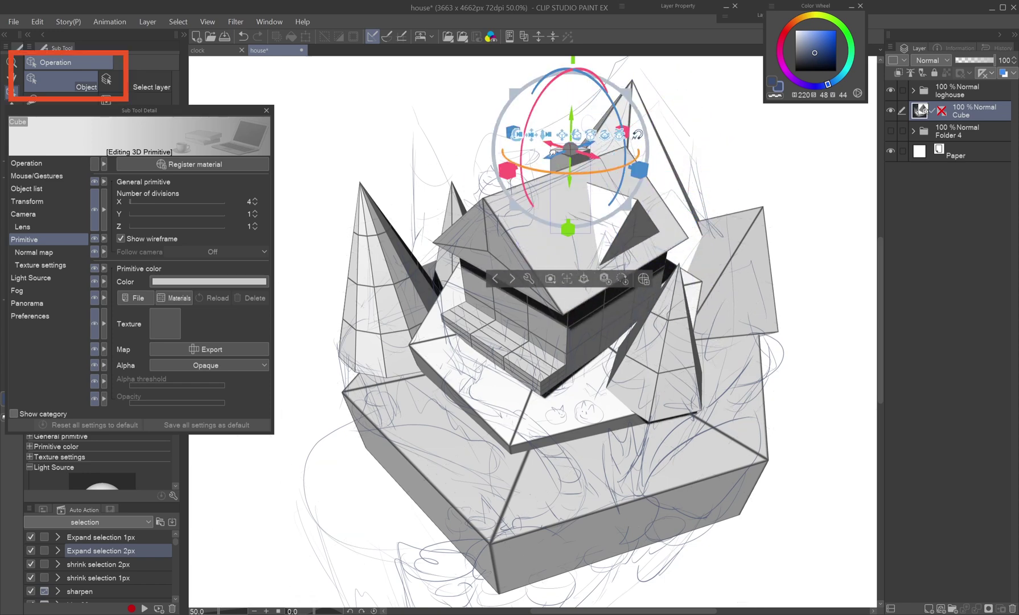
key("ctrl+z")
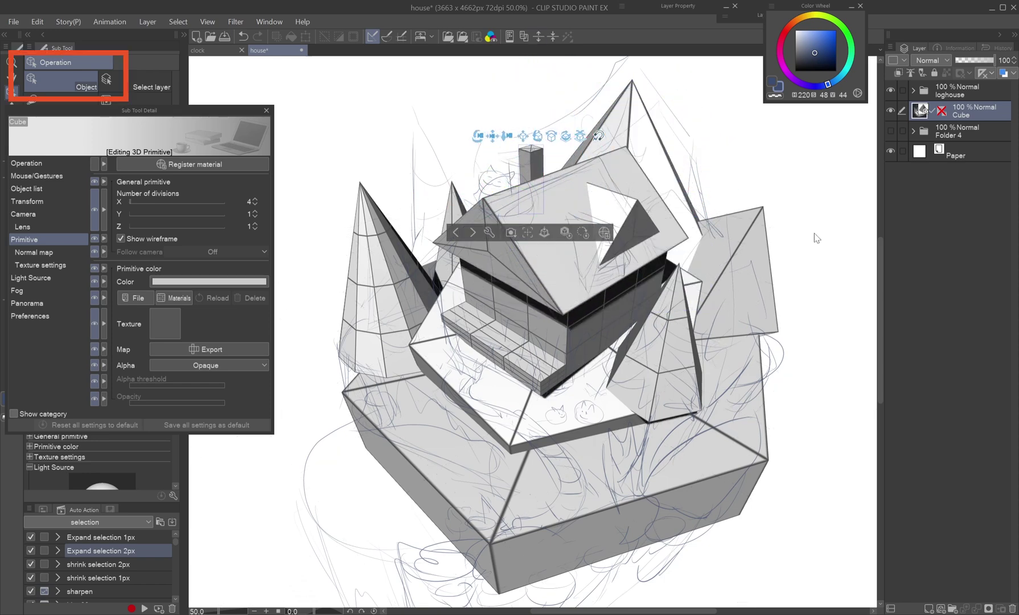
left_click(26, 201)
left_click(26, 188)
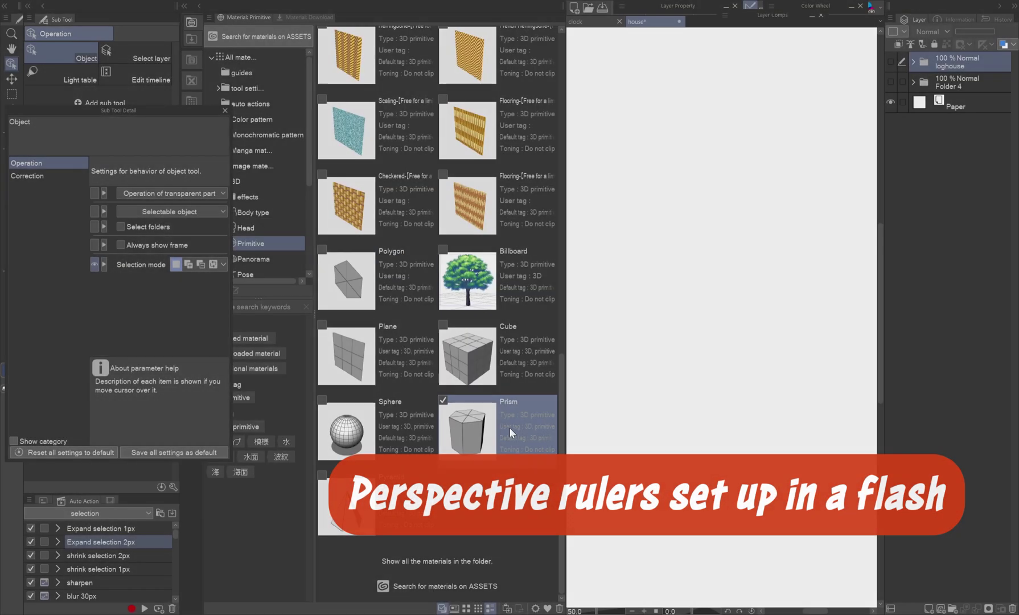
- Drop a 3D Cube primitive onto the canvas and set its camera to parallel projection
left_click_drag(467, 352, 677, 329)
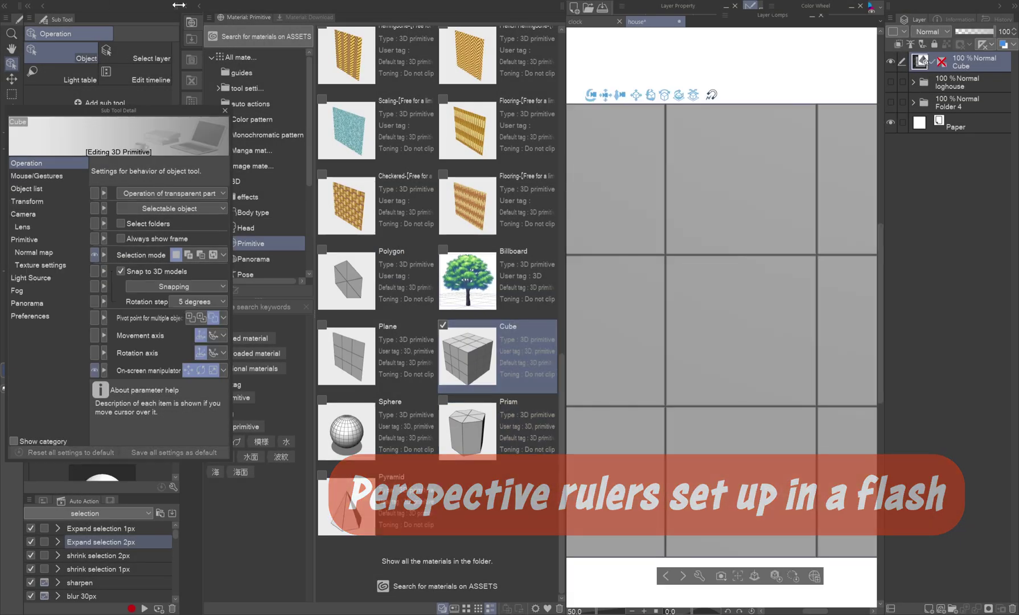
left_click(185, 7)
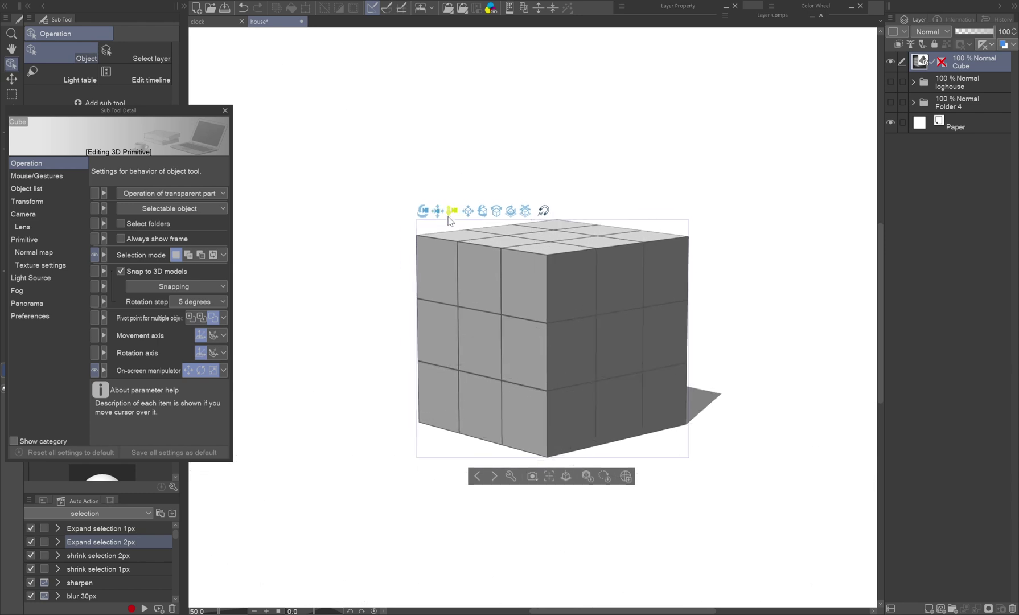
left_click(54, 214)
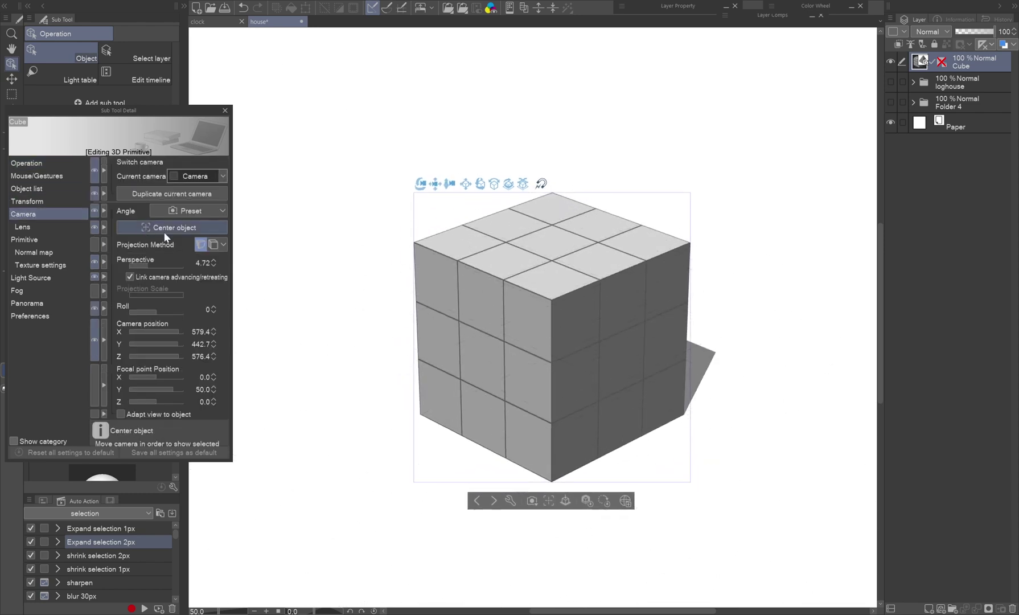
left_click(214, 245)
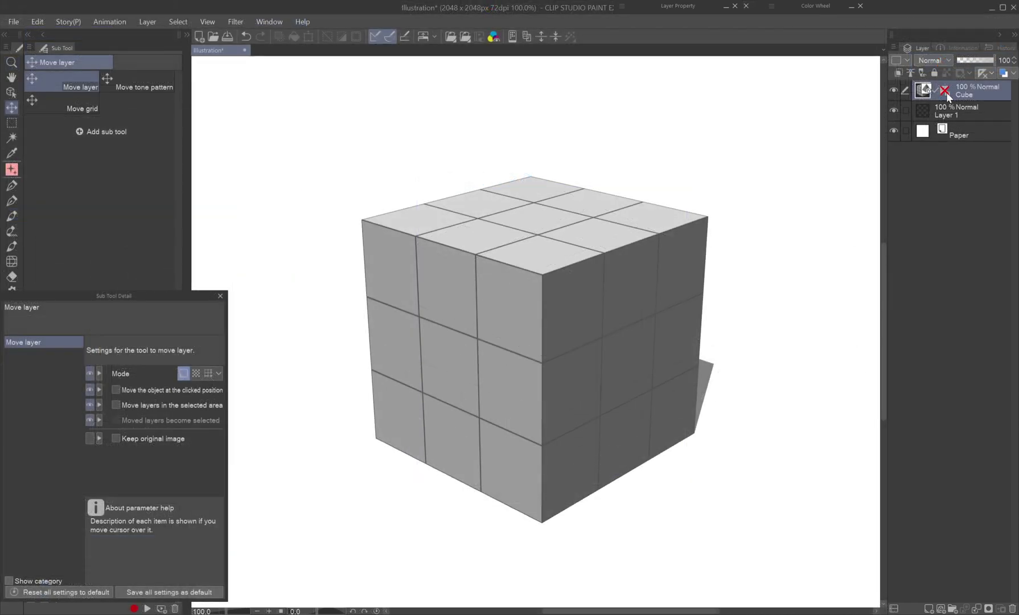
- Turn the Cube layer's perspective into rulers and fade the layer to 0% opacity
left_click(944, 92, "shift")
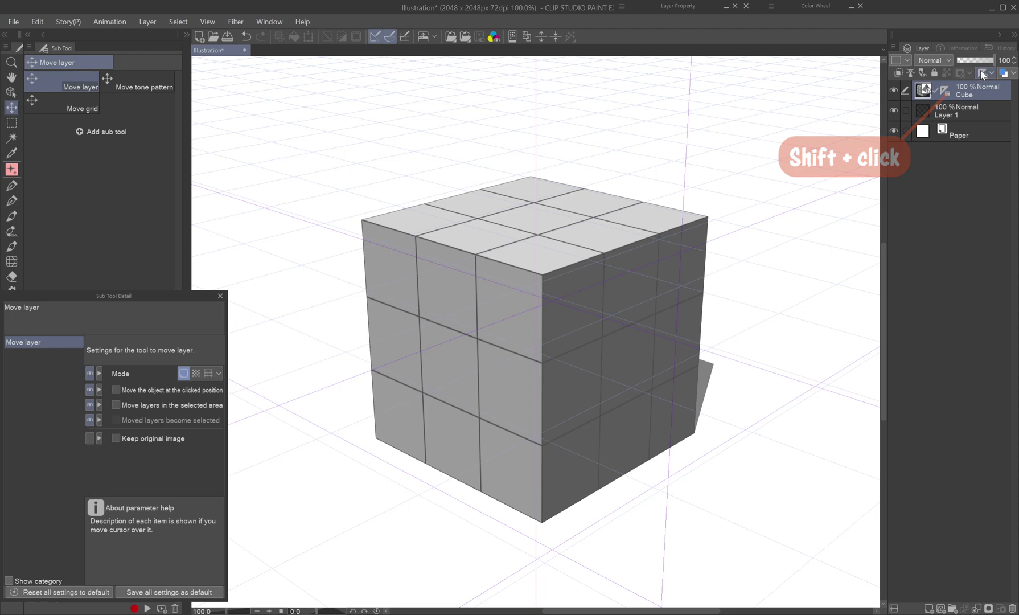
left_click_drag(972, 61, 957, 61)
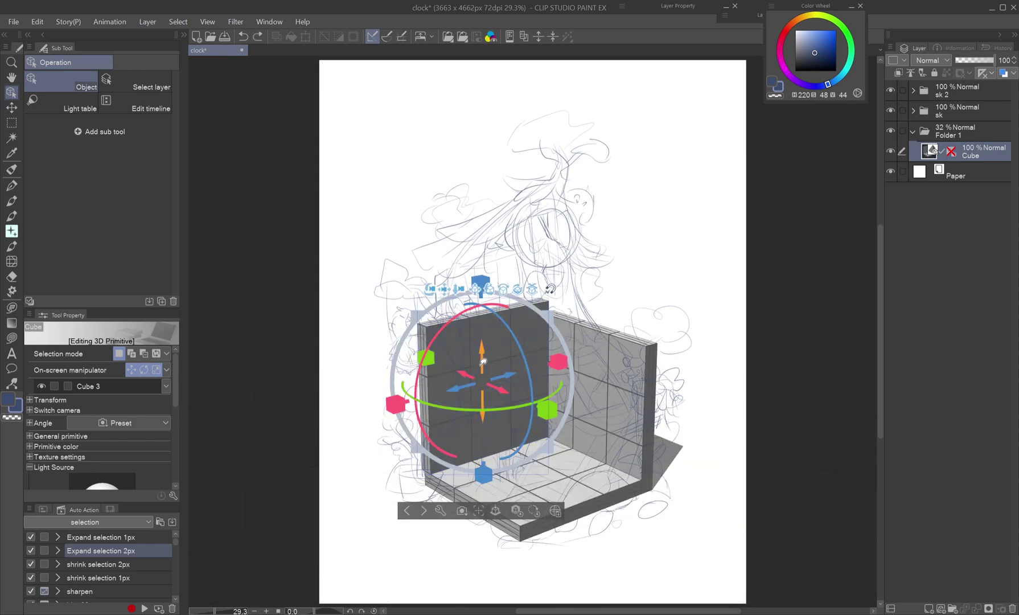
- Reduce the wall cube's X divisions to 3 and set the prism on it as a roof
left_click(503, 495)
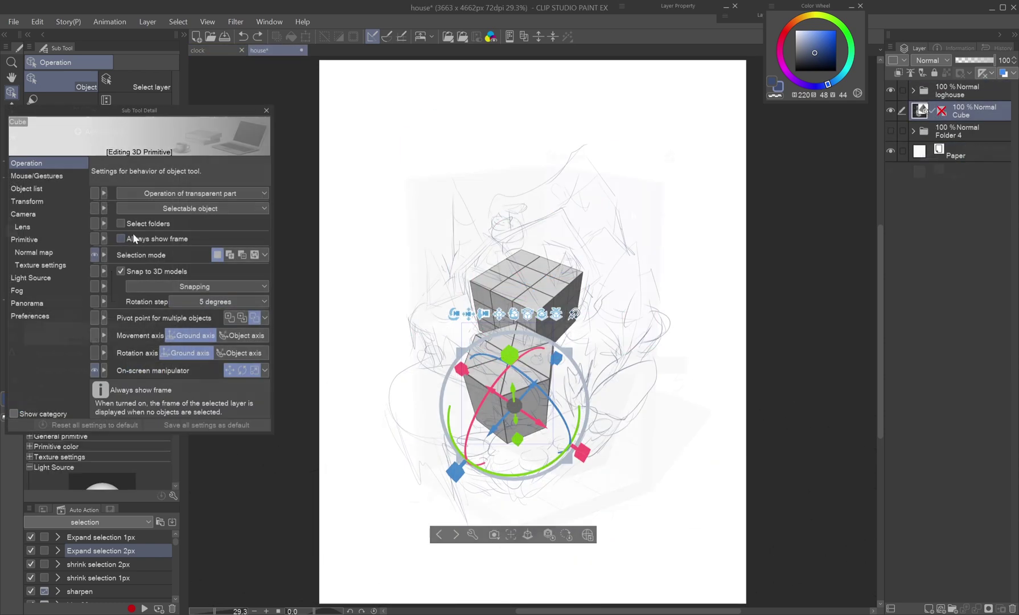
left_click(24, 239)
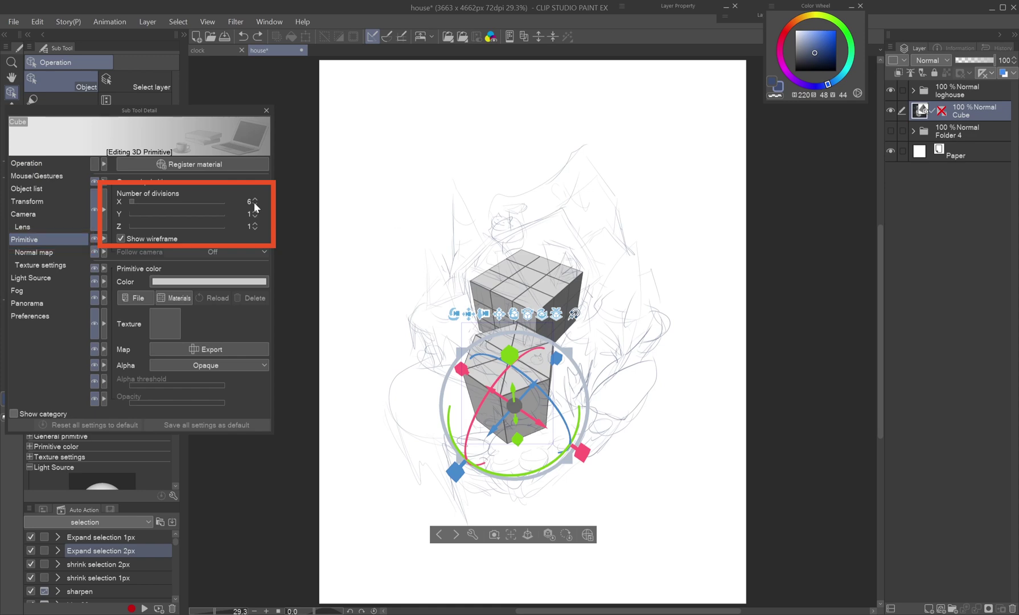
left_click(255, 204)
left_click(254, 204)
left_click(255, 203)
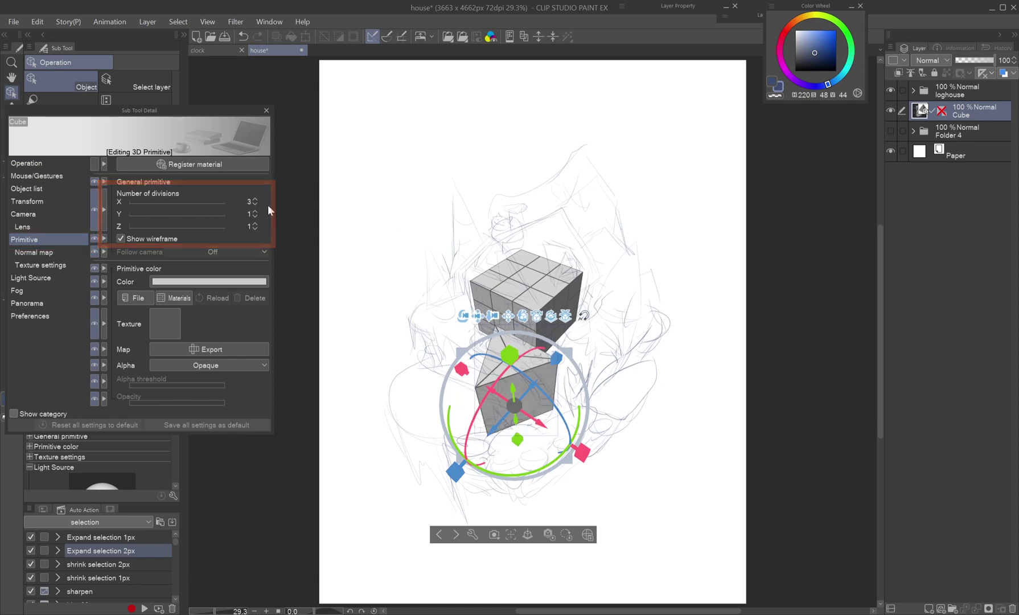
left_click_drag(466, 393, 499, 281)
- Paste a large prism, scale it up, and tilt it into a new orientation
left_click(518, 339)
left_click_drag(518, 339, 460, 316)
key("ctrl+v")
left_click_drag(587, 322, 701, 393)
left_click(569, 341)
left_click_drag(546, 364, 471, 390)
- Unhide the Pyramid and select several log house pyramids together in the Object list
left_click(124, 249)
left_click(171, 249)
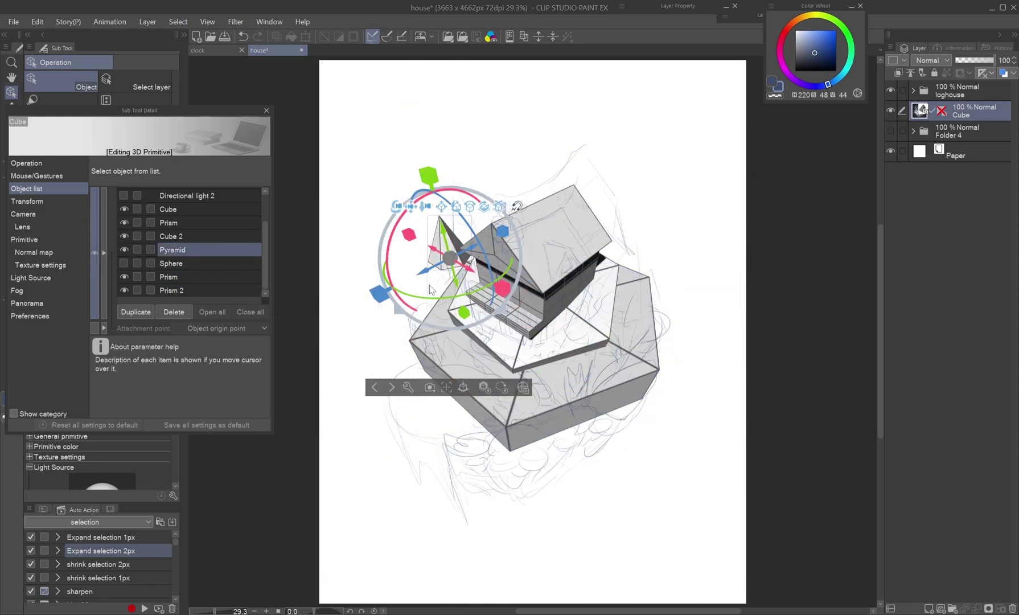
left_click_drag(483, 540, 486, 335)
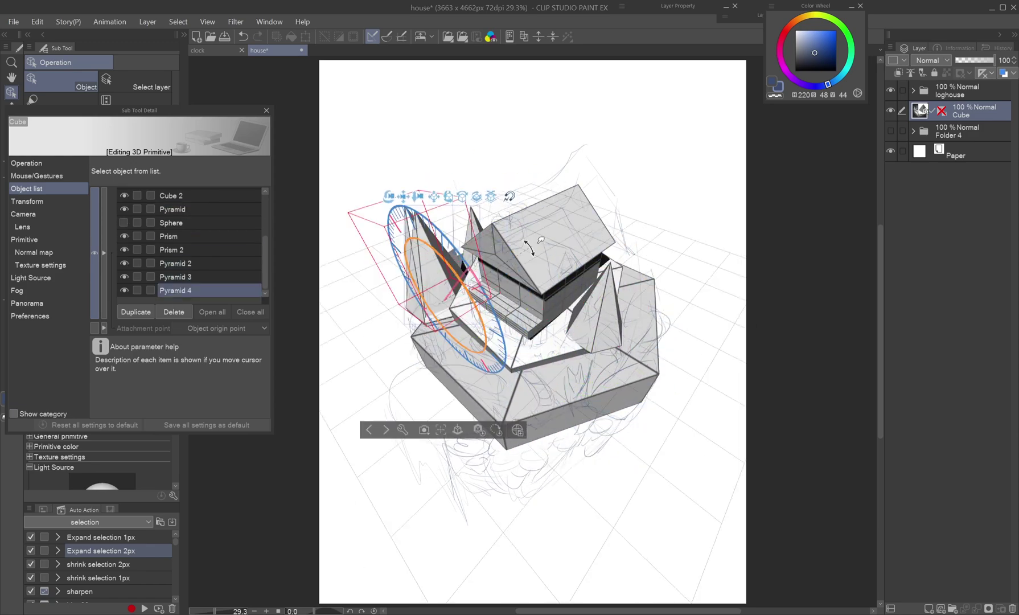
left_click(572, 319)
left_click_drag(572, 324, 537, 145)
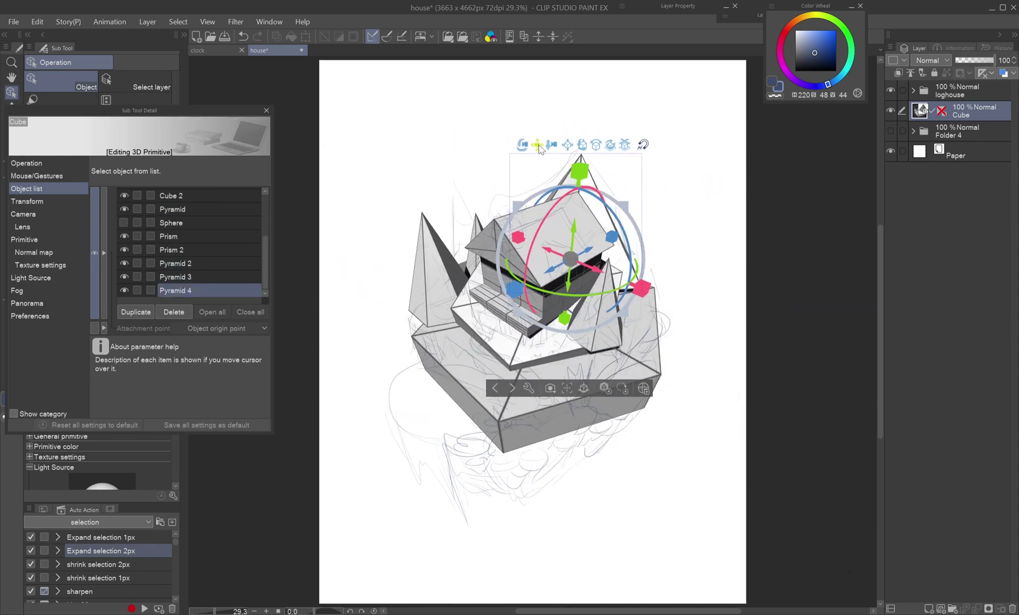
left_click(171, 209)
left_click(175, 263, "ctrl")
left_click(175, 277, "ctrl")
key("ctrl+plus")
left_click(26, 252)
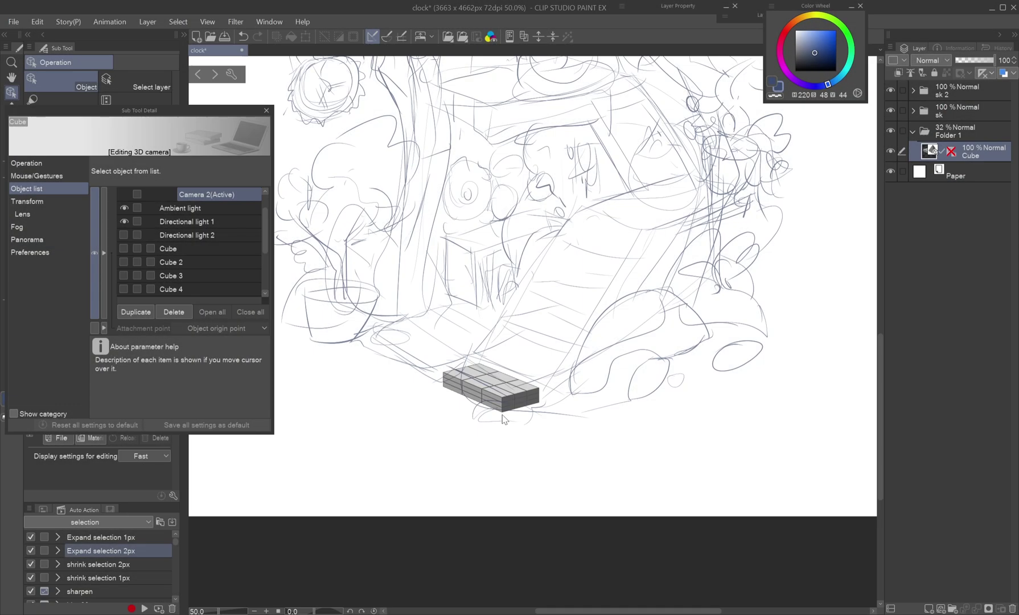
- Slightly rotate the cube block, then copy it and paste copies stacked upward above it
left_click(499, 396)
left_click_drag(383, 391, 393, 397)
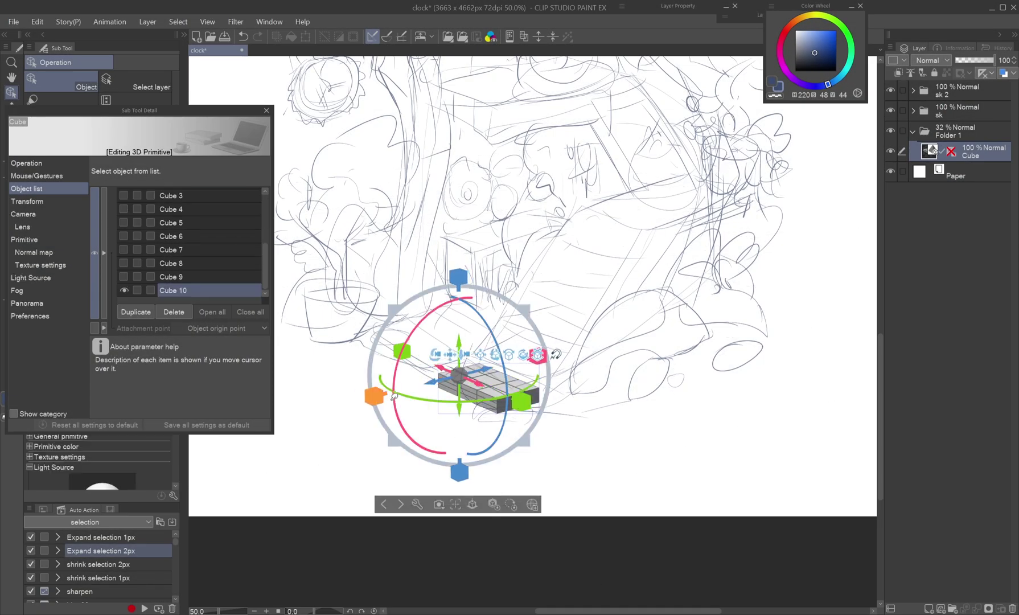
key("ctrl+c")
key("ctrl+v")
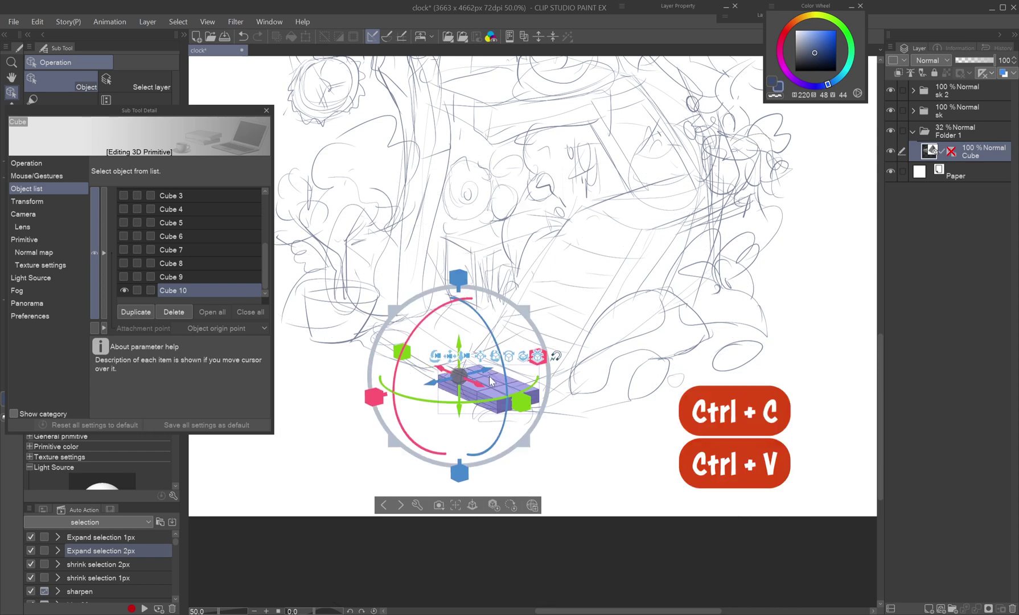
left_click_drag(491, 377, 474, 335)
left_click(472, 348)
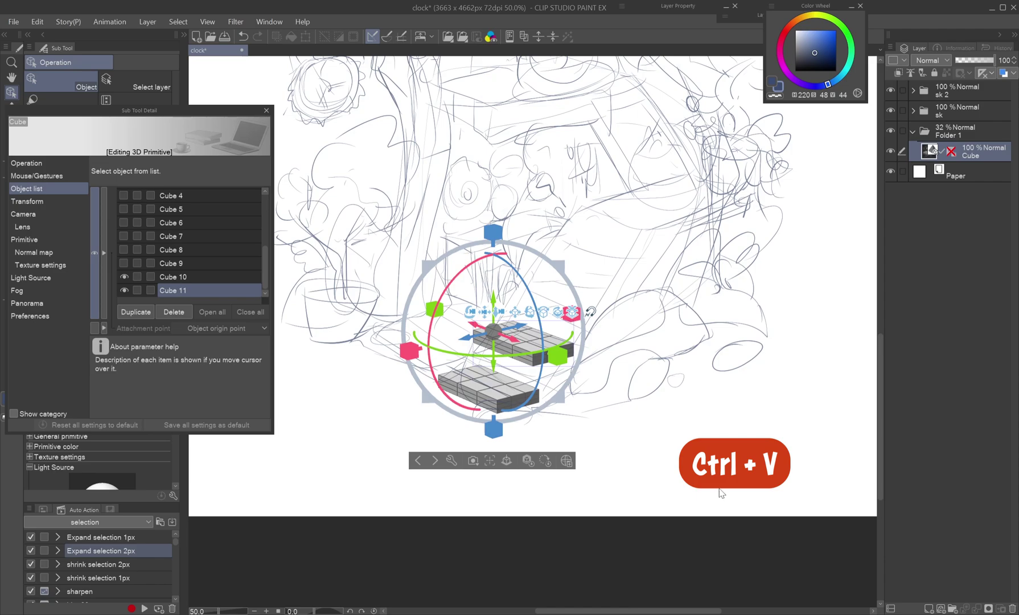
key("ctrl+v")
key("ctrl+v")
key("ctrl+v")
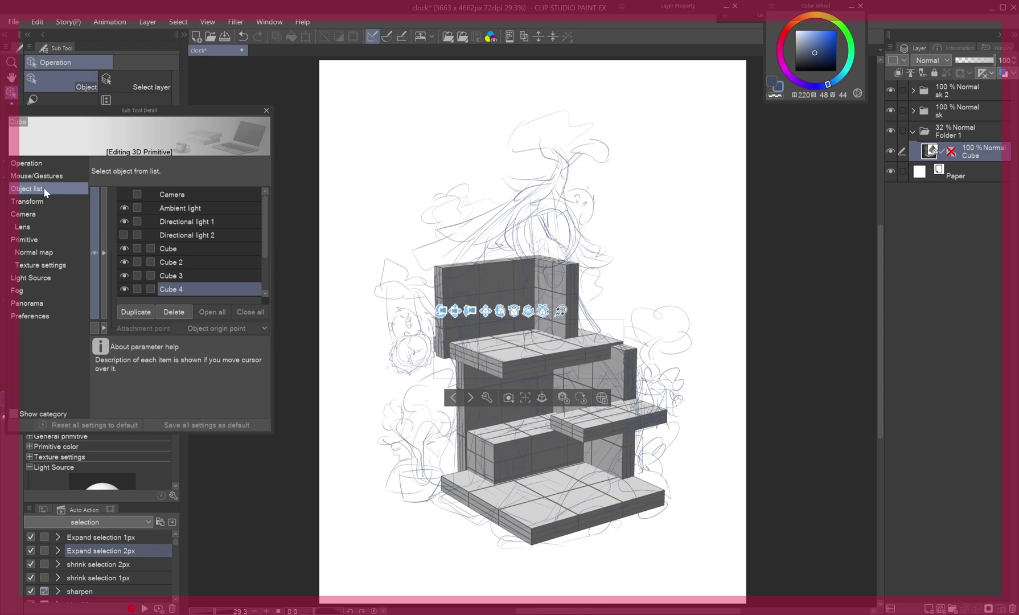
- Duplicate the current camera as Camera 2 and orbit it to a from-below view
left_click(38, 211)
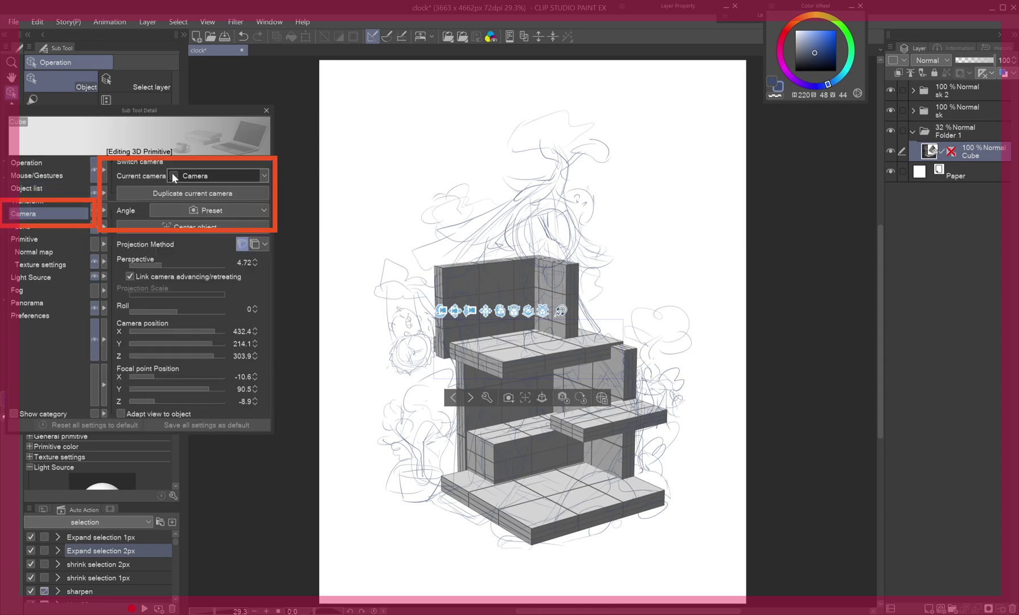
left_click(214, 194)
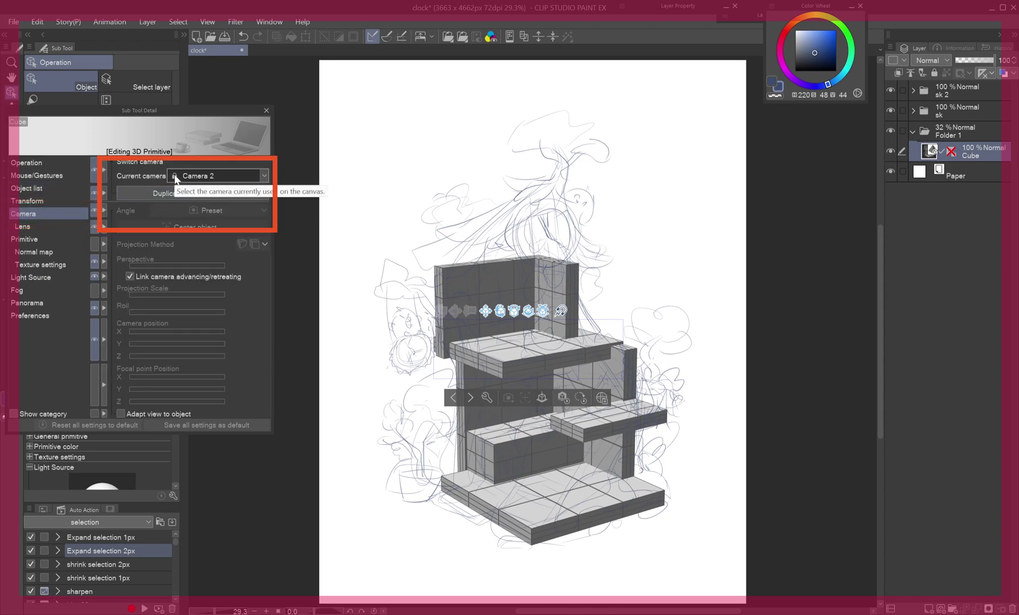
left_click(264, 175)
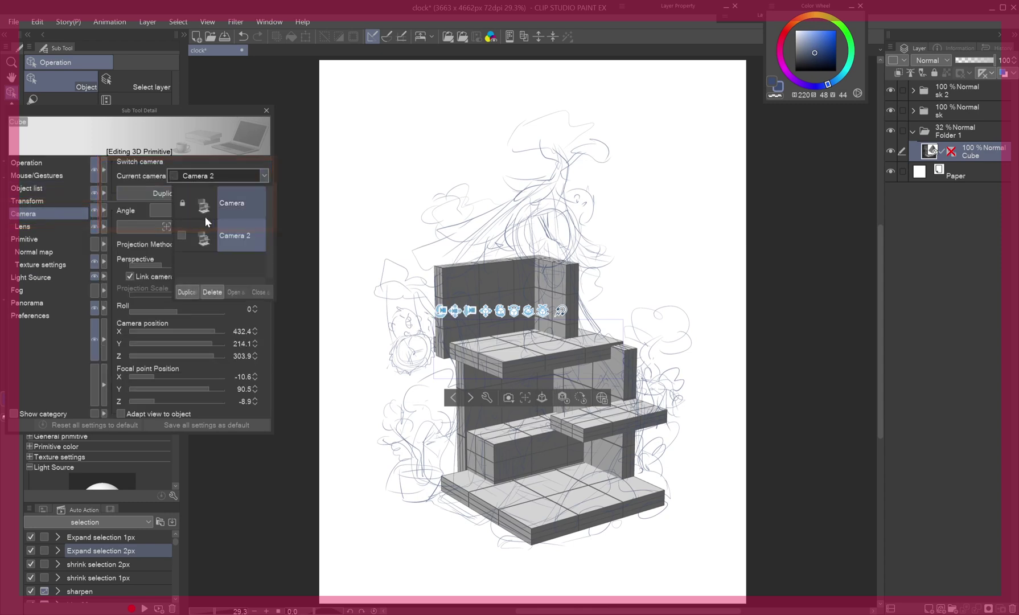
left_click(405, 464)
left_click_drag(405, 463, 421, 284)
- Switch between the original Camera and Camera 2 to compare their views
left_click(264, 176)
left_click(232, 203)
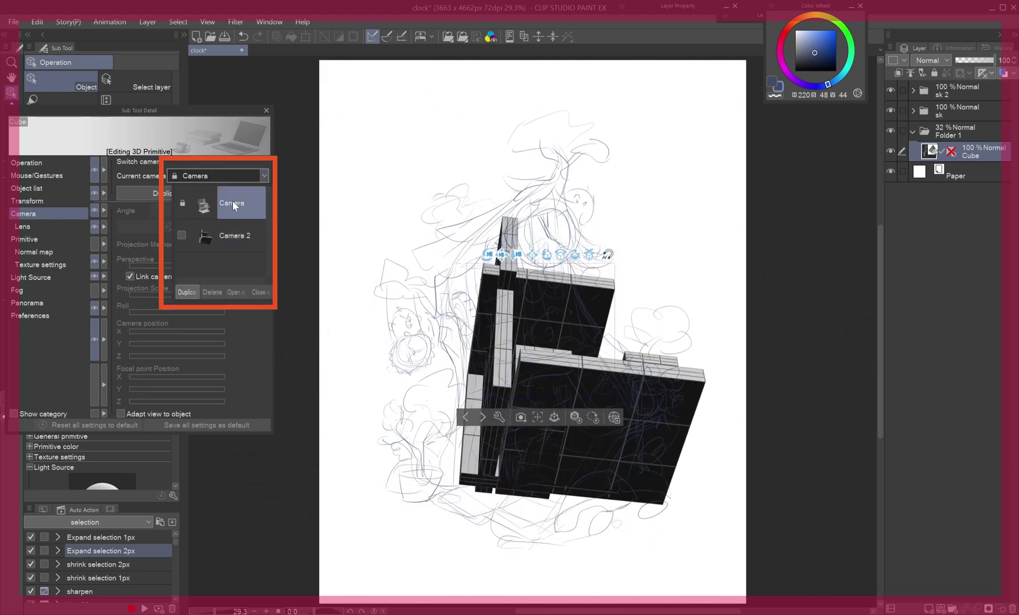
left_click(247, 235)
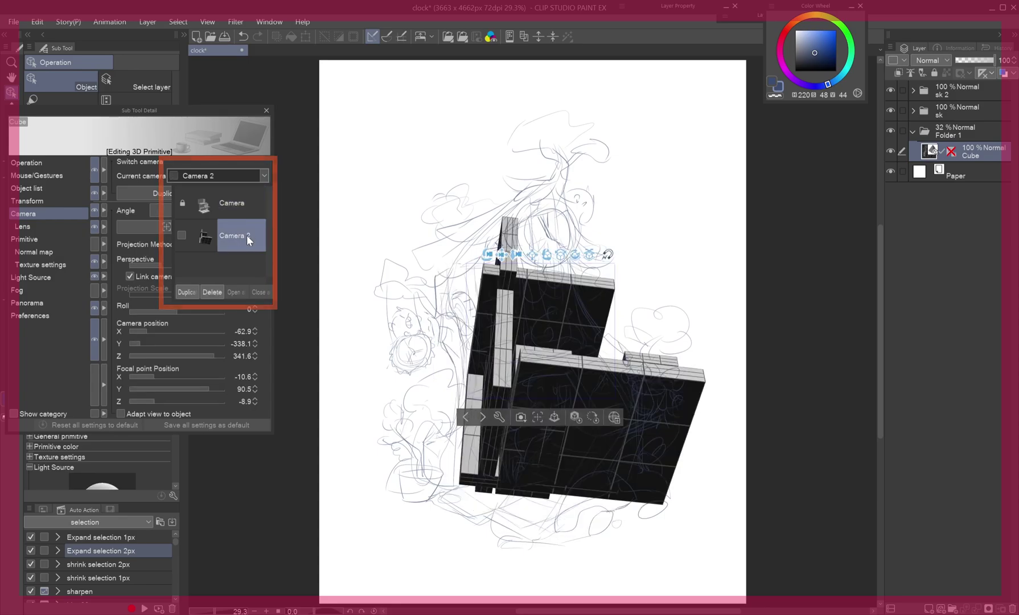
left_click(238, 201)
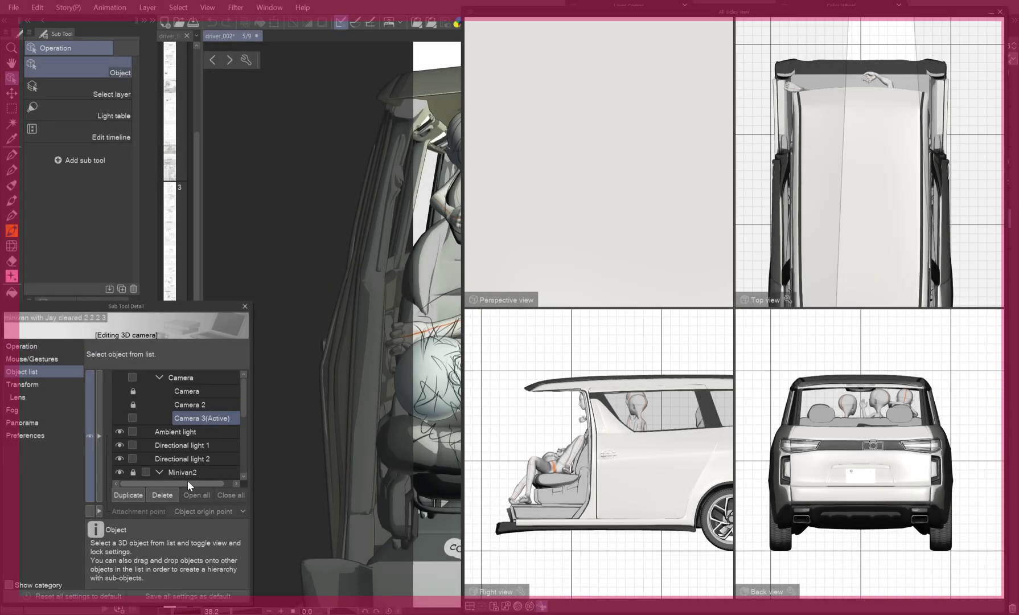
- Select Minivan2, hide its Roof part, and orbit the view to see the seats inside
left_click(139, 475)
scroll(142, 478, "down", 5)
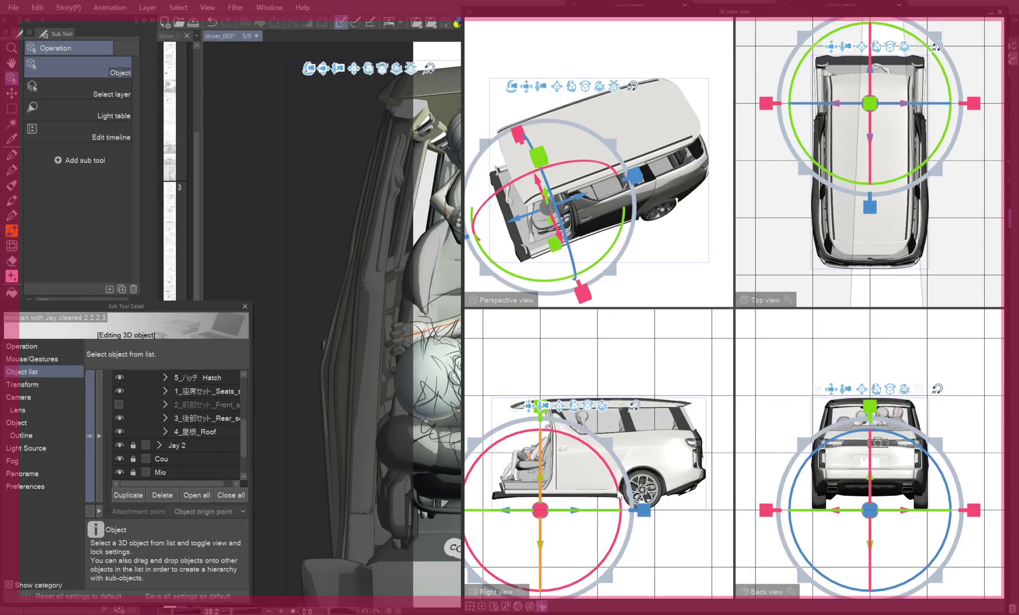
left_click(119, 431)
left_click_drag(673, 257, 695, 297)
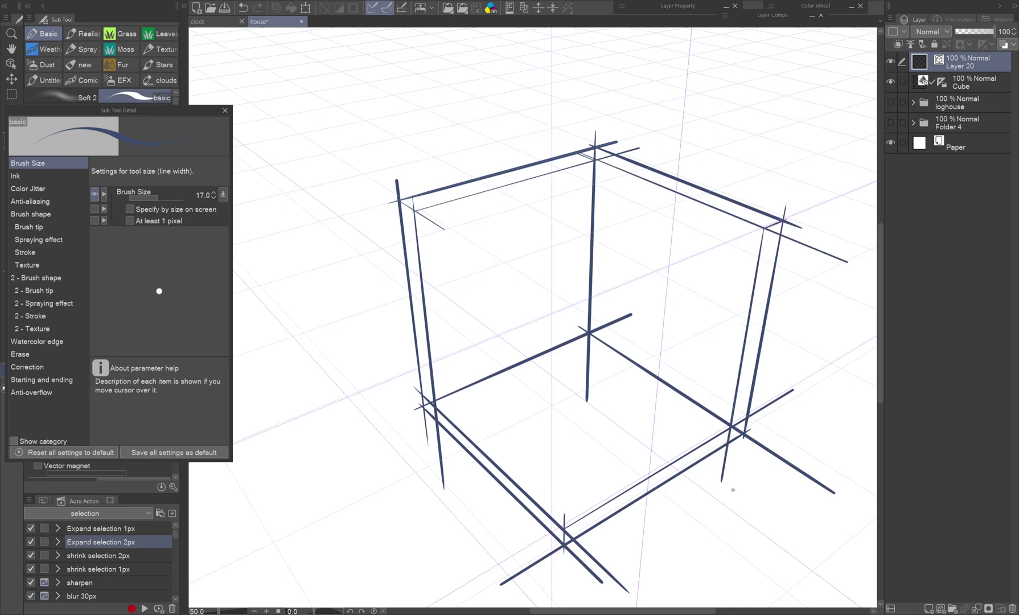
- Erase the corner overshoots with the vector eraser and thicken the box's edge lines
key("e")
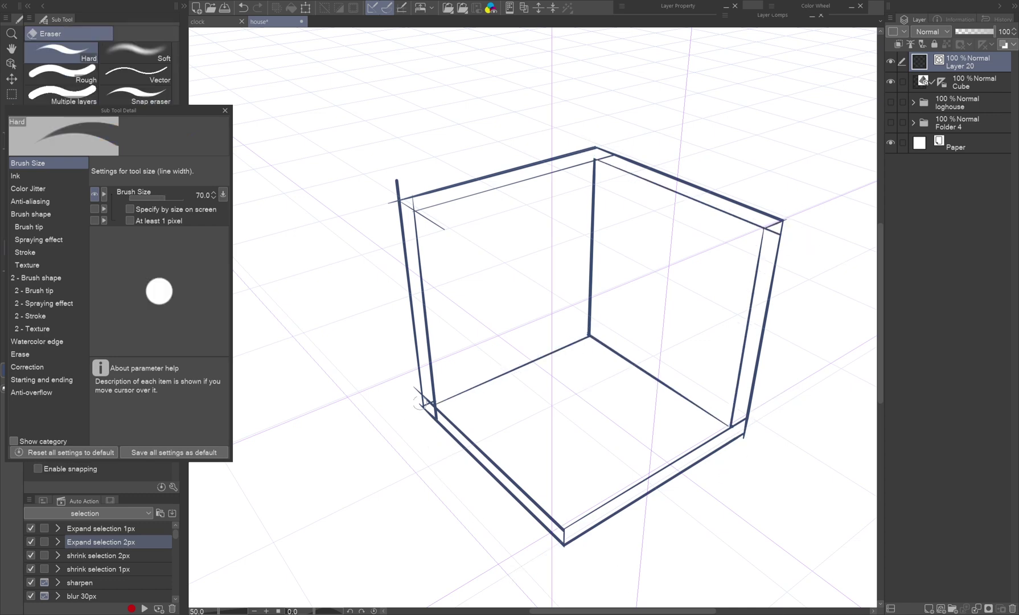
key("y")
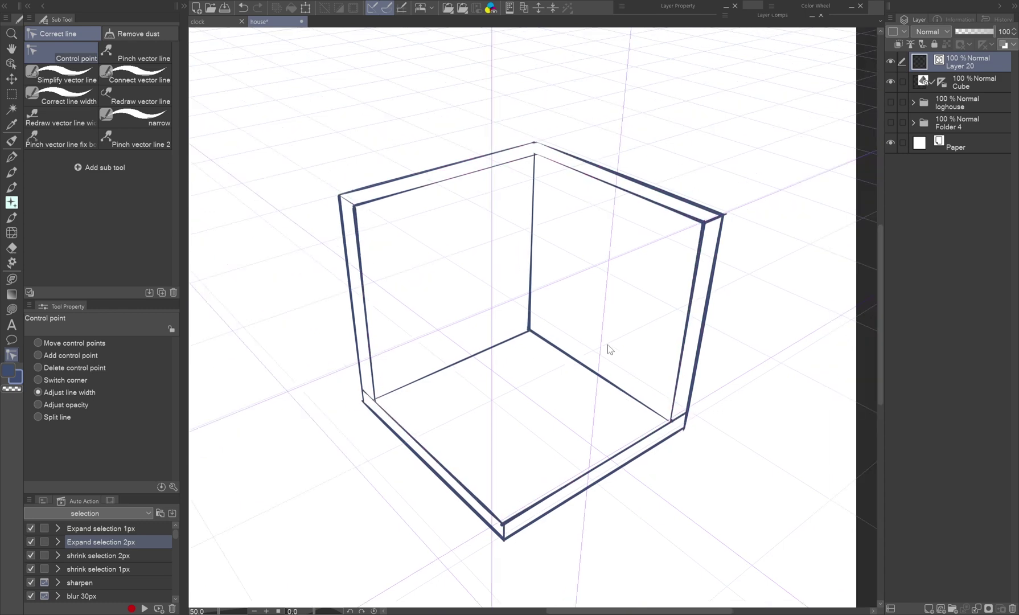
- Draw the desk from filled rectangles and shade its legs and middle panel on a separate layer
key("p")
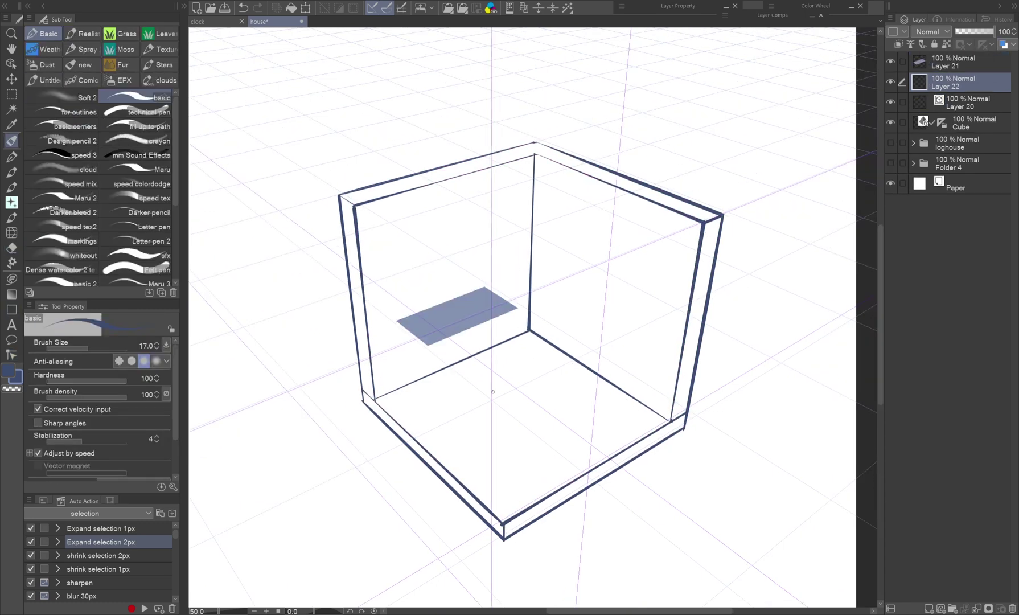
key("u")
left_click_drag(398, 322, 432, 412)
mouse_move(433, 341)
left_mouse_down()
mouse_move(515, 409)
mouse_move(494, 410)
left_mouse_up()
left_click_drag(463, 331, 491, 385)
key("ctrl+shift+n")
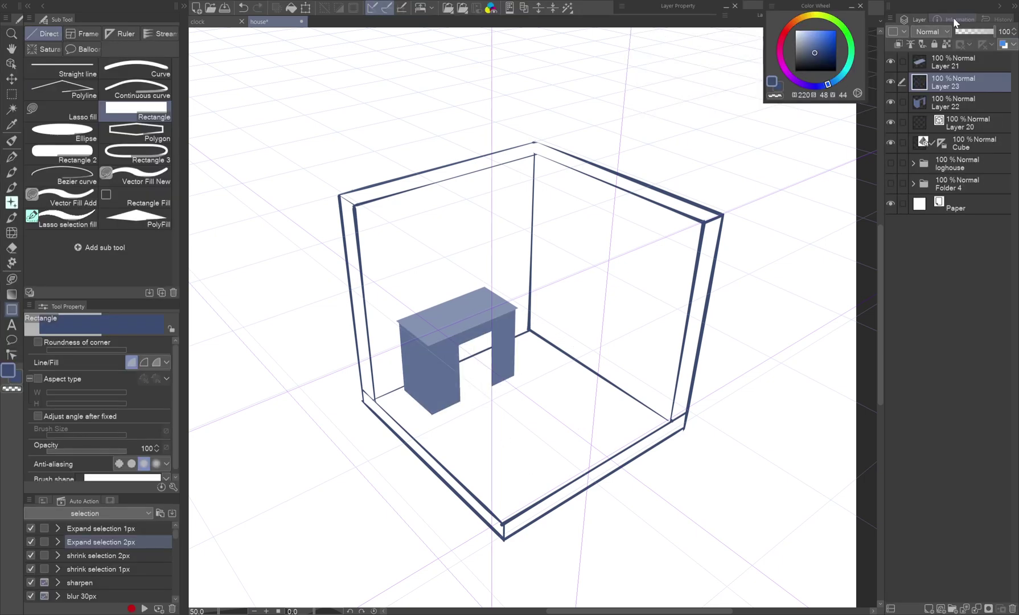
left_click_drag(398, 323, 431, 414)
left_click_drag(460, 320, 483, 368)
left_click_drag(955, 82, 956, 133)
- Draw a red window frame with its inner opening on the right wall
key("ctrl+shift+n")
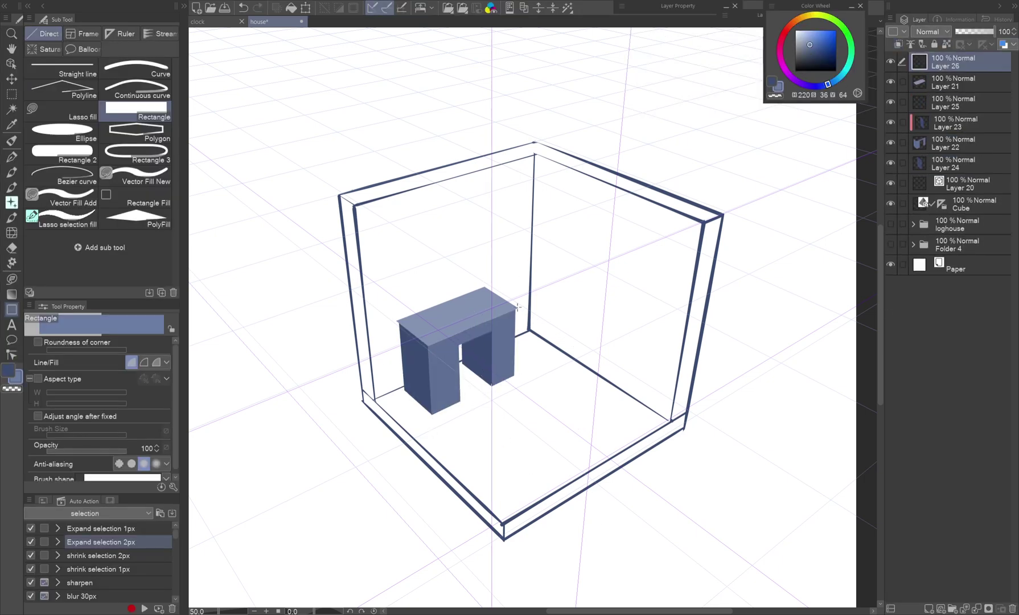
left_click_drag(461, 321, 492, 386)
left_click(782, 37)
key("ctrl+shift+n")
left_click_drag(553, 203, 649, 356)
key("p")
left_click_drag(559, 218, 648, 336)
- Add the window's guides, middle divider and panes, then a dark-blue rectangle in the room
key("ctrl+shift+n")
left_click_drag(660, 259, 555, 282)
left_click_drag(606, 209, 594, 359)
key("u")
left_click_drag(891, 105, 890, 123)
left_click(956, 163)
key("ctrl+shift+n")
left_click_drag(602, 299, 655, 326)
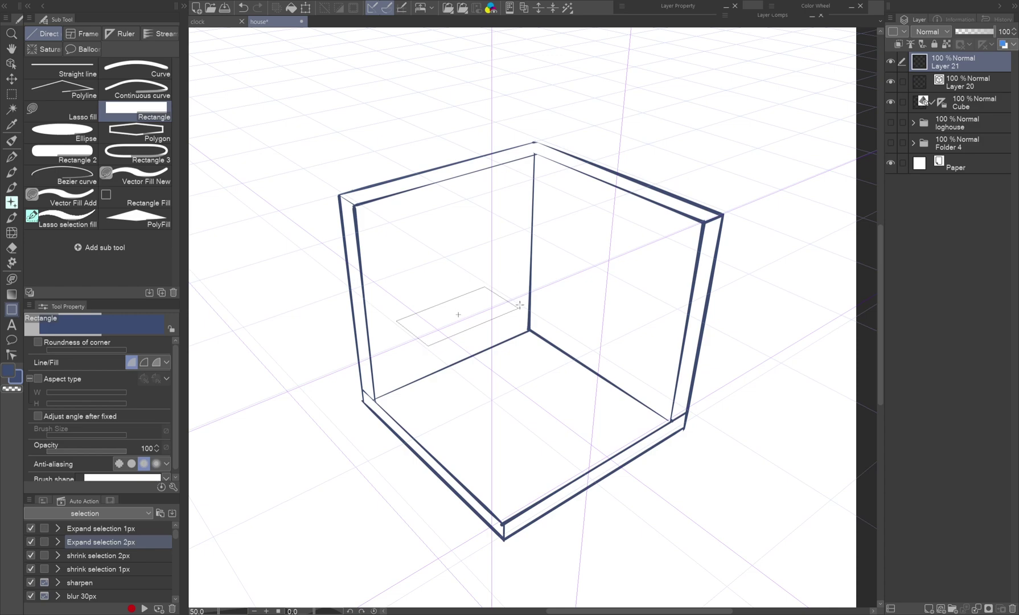
left_click_drag(519, 304, 517, 307)
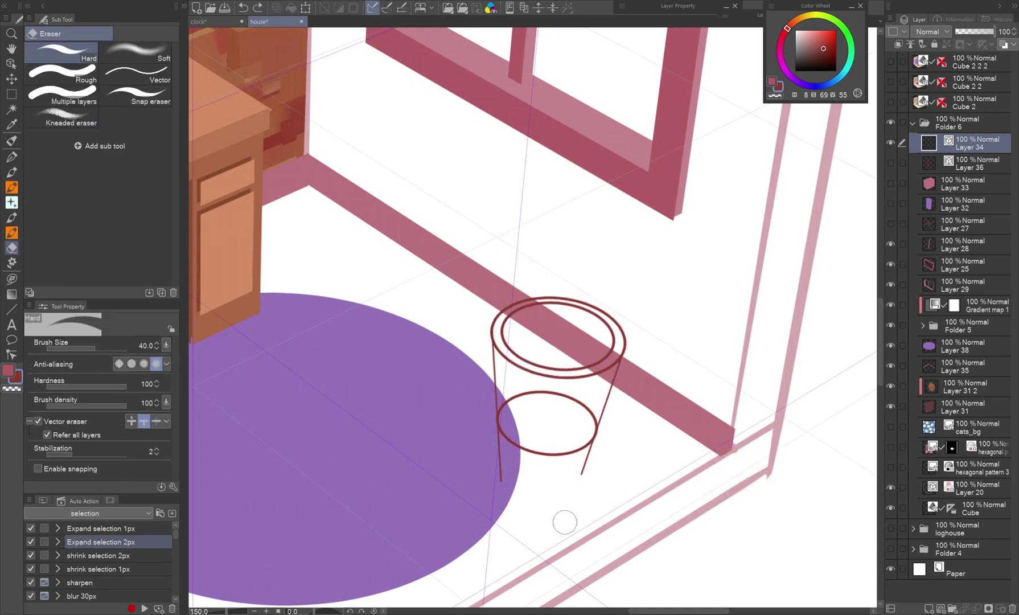
- Cover the room's back wall behind the desk with the Beast 3 rock 7 brick texture
key("g")
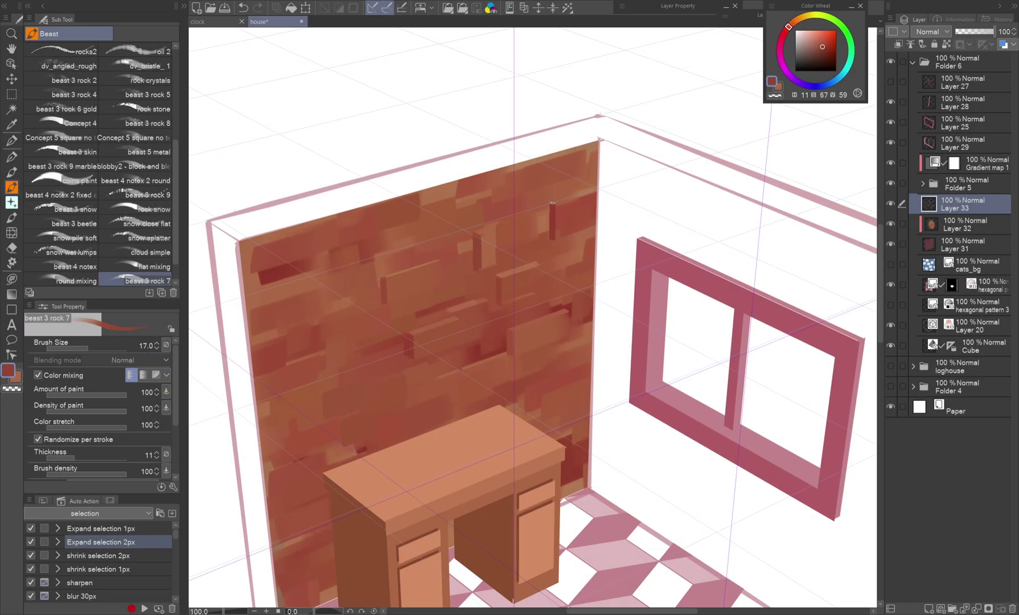
left_click_drag(371, 380, 389, 323)
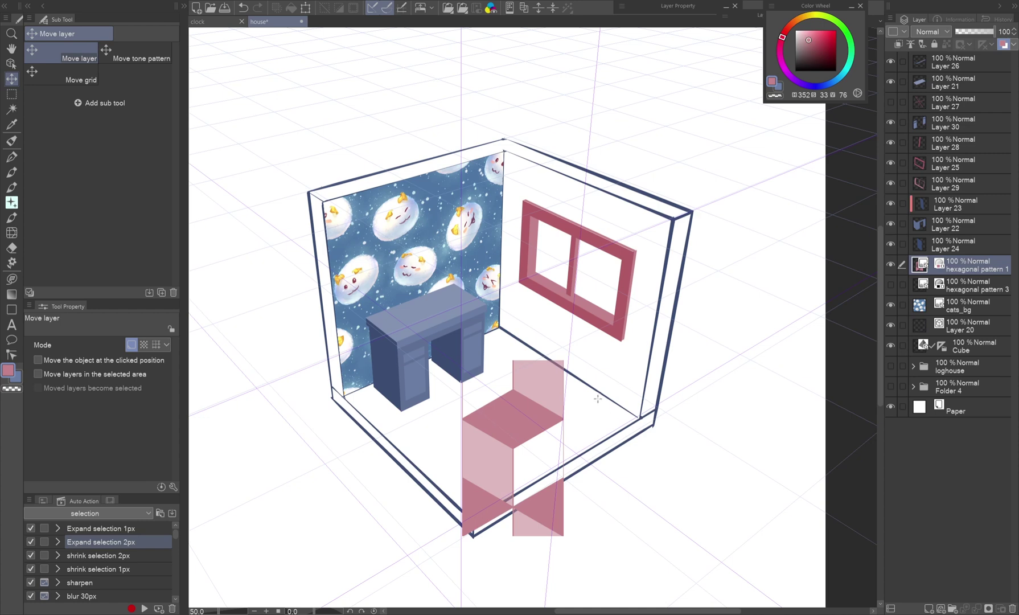
- Distort the pink pattern tile's corners so it lies flat on the floor in perspective
key("ctrl+t")
left_click_drag(565, 361, 497, 394)
left_click_drag(461, 360, 414, 463)
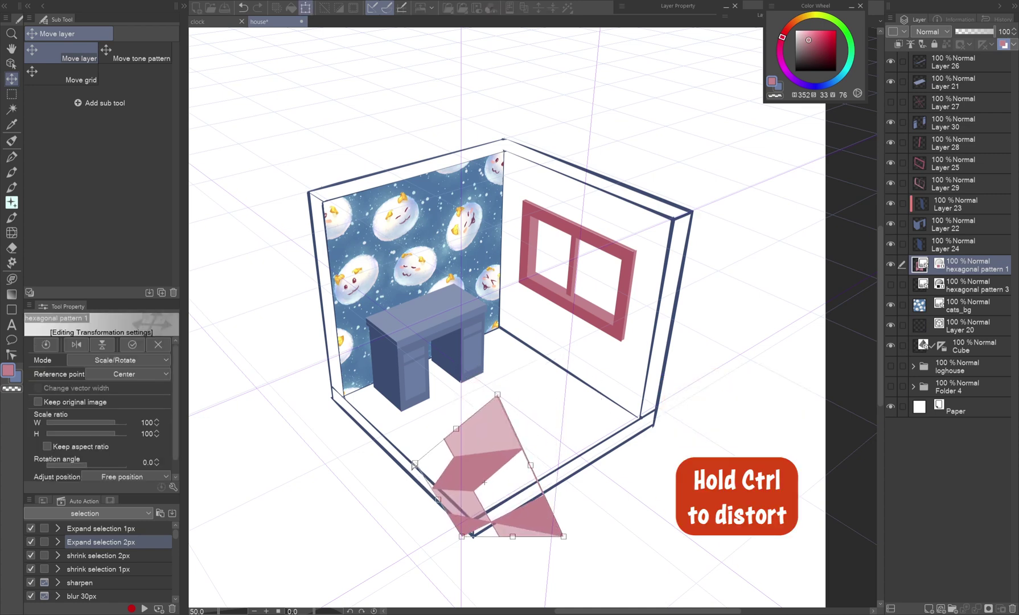
left_click_drag(461, 536, 472, 519)
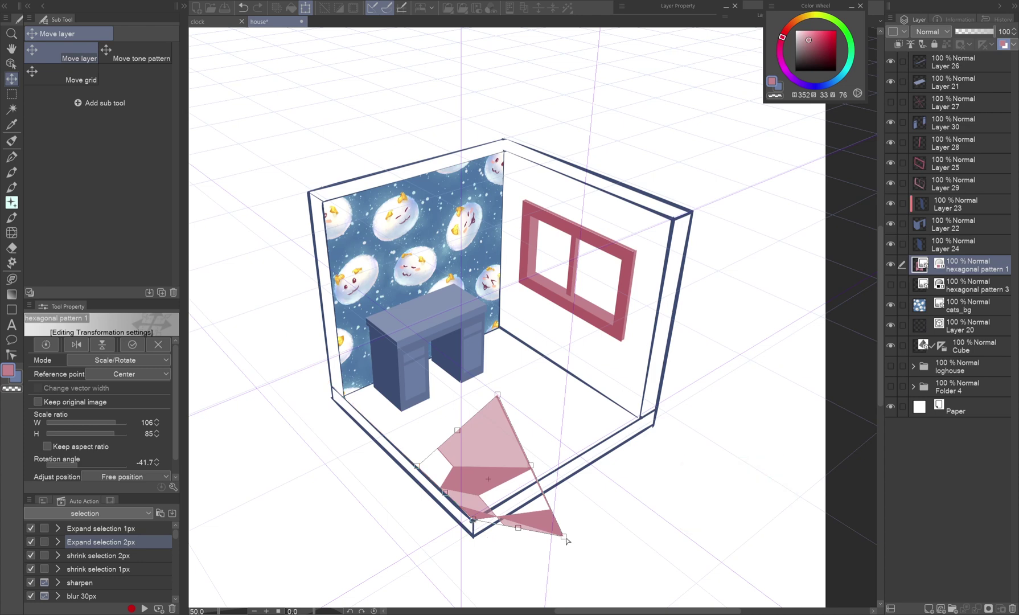
left_click_drag(564, 535, 531, 485)
left_click_drag(497, 394, 472, 439)
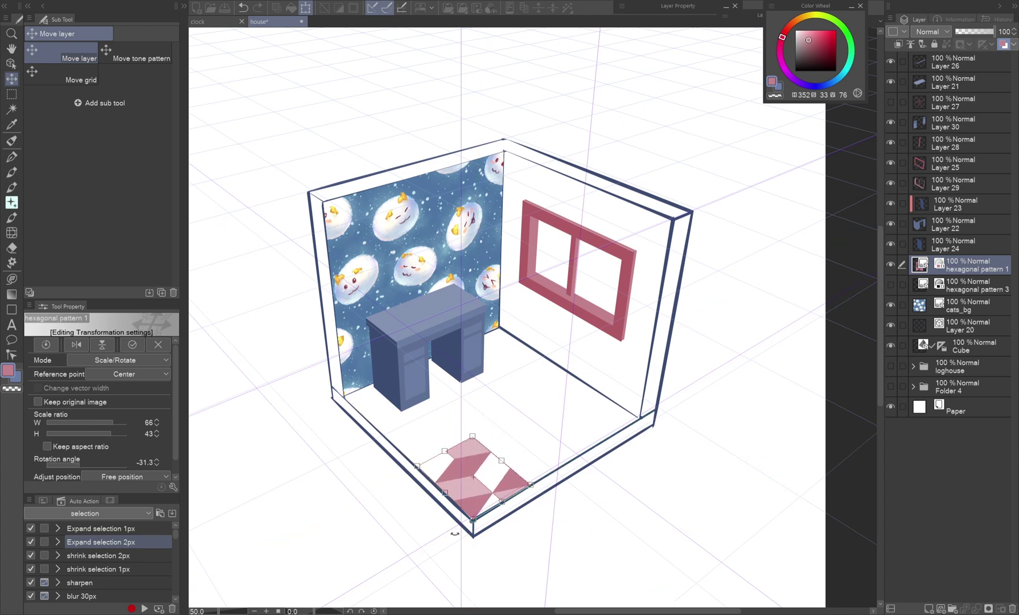
key("Return")
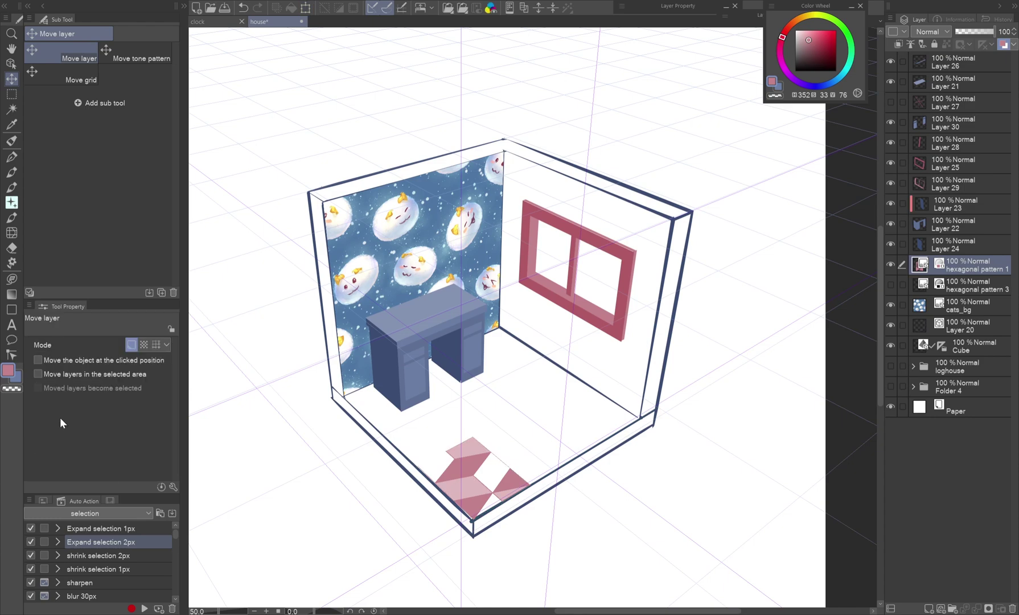
- Enable Tiling on the pattern layer and add a layer mask to it
key("o")
left_click(38, 468)
left_click(960, 609)
key("m")
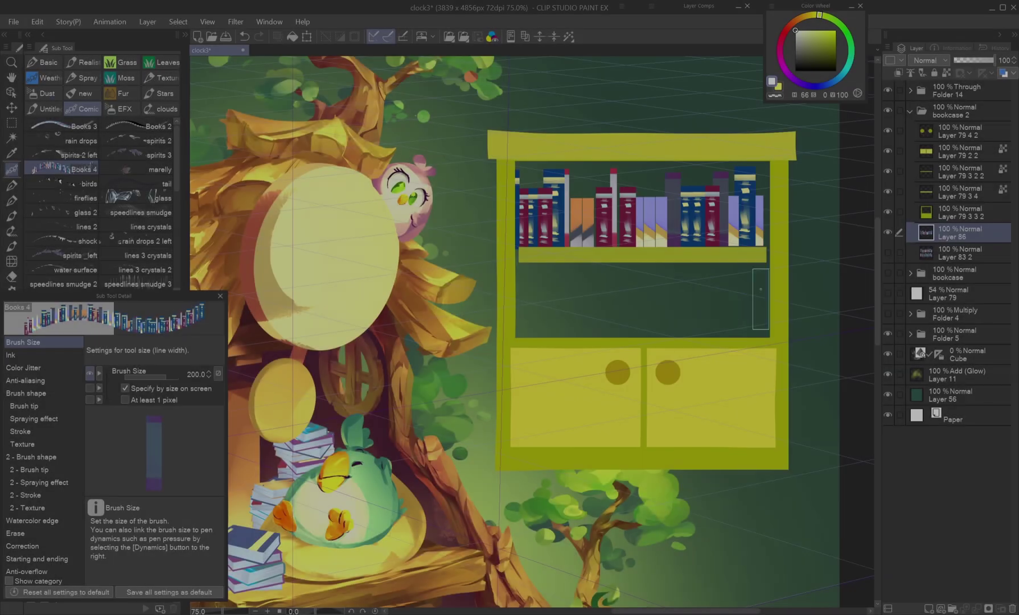
- Fill the lower shelf with book spines, then scale, rotate and position the bookcase in the treehouse
left_click_drag(750, 296, 519, 299)
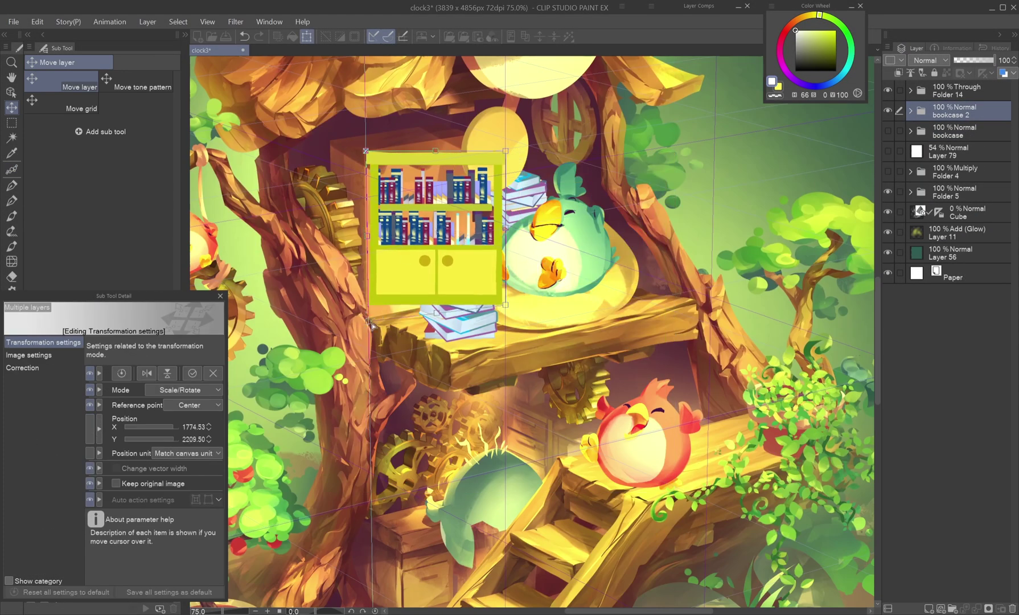
left_click_drag(494, 158, 488, 132)
left_click_drag(390, 194, 367, 190)
left_click_drag(475, 159, 472, 212)
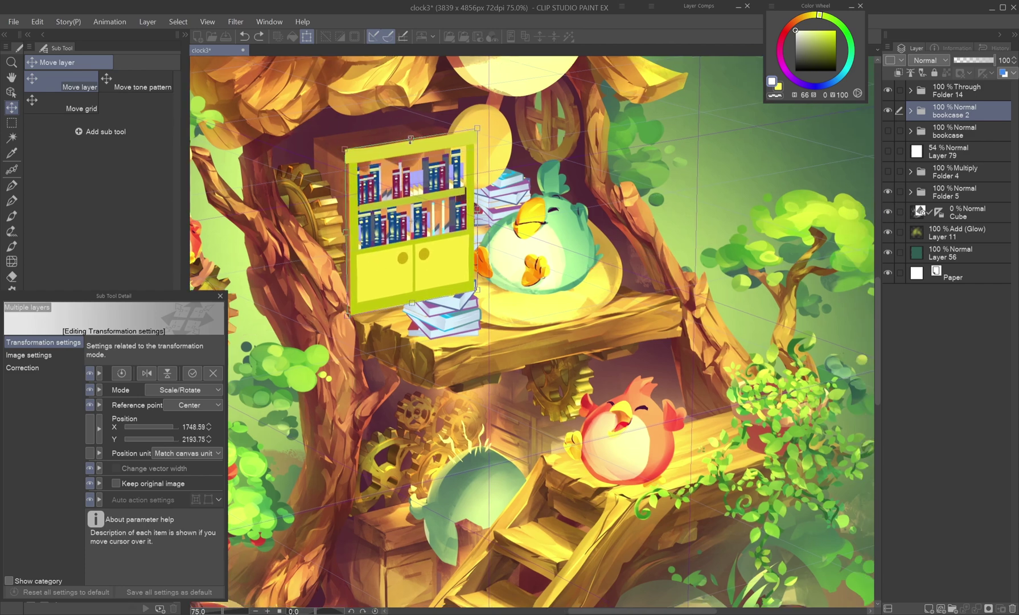
left_click_drag(410, 140, 407, 133)
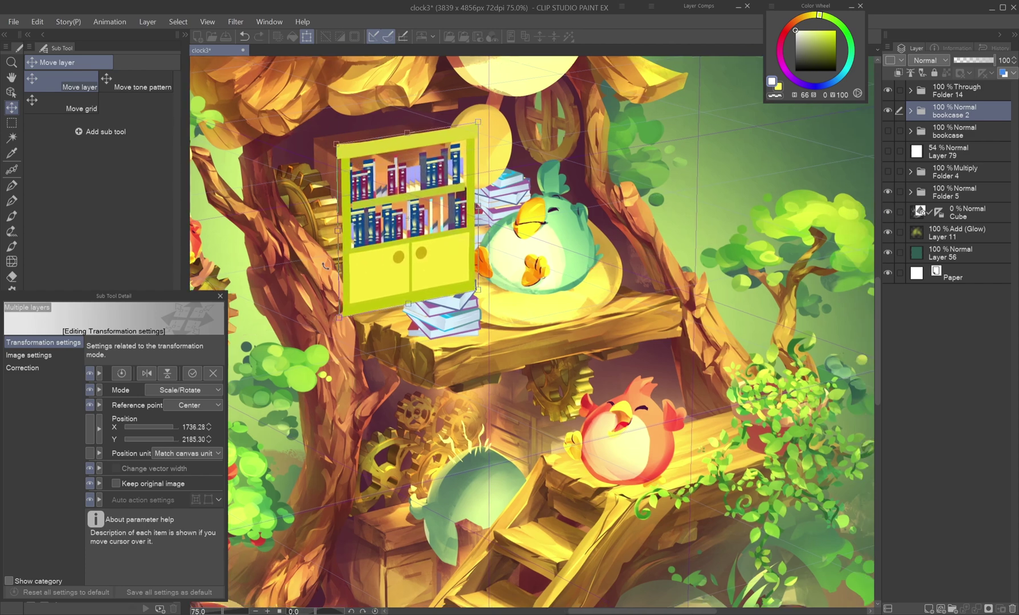
key("Return")
- Duplicate the bookcase's side panel layer and lower the copy's Luminosity to -40
left_click(910, 111)
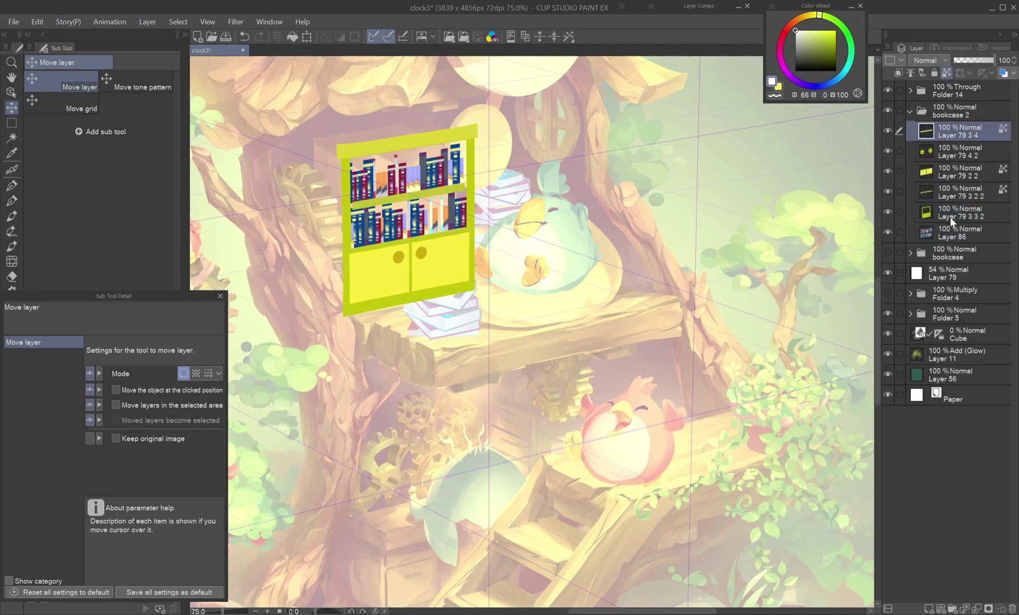
left_click(955, 177)
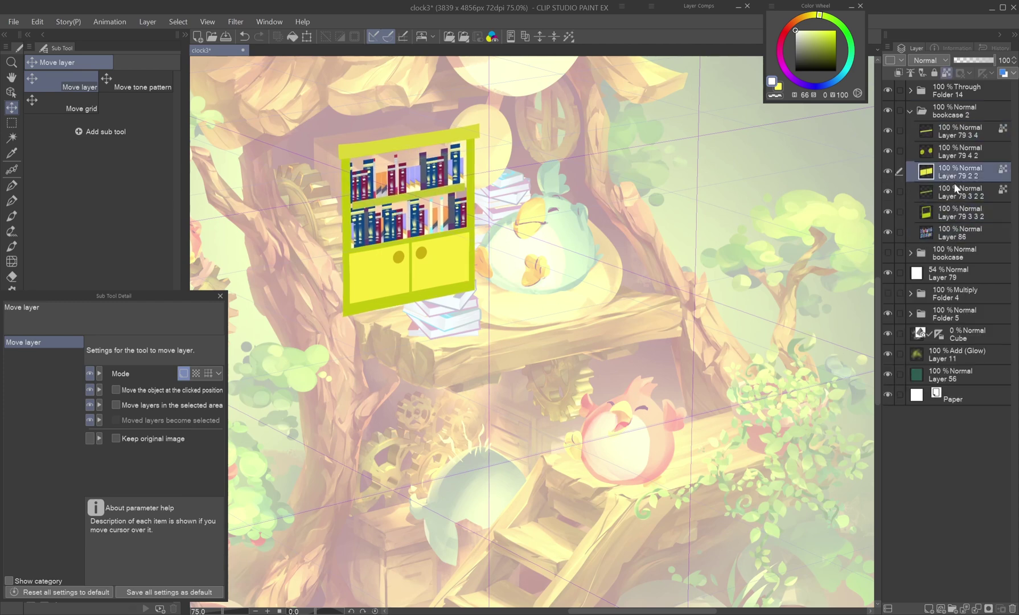
left_click(950, 148)
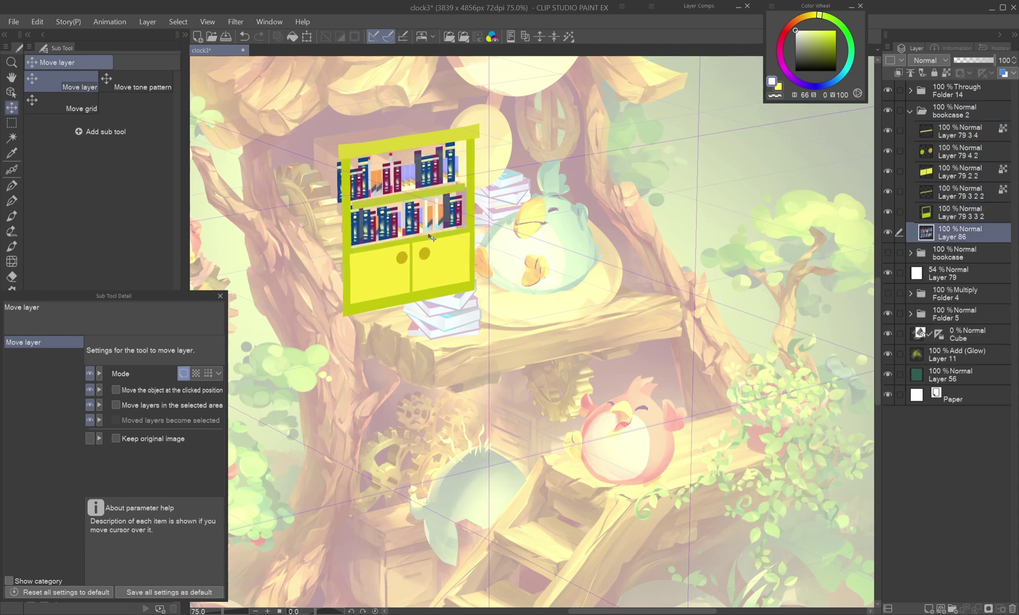
left_click(953, 171)
key("ctrl+u")
left_click_drag(744, 103, 702, 105)
key("Return")
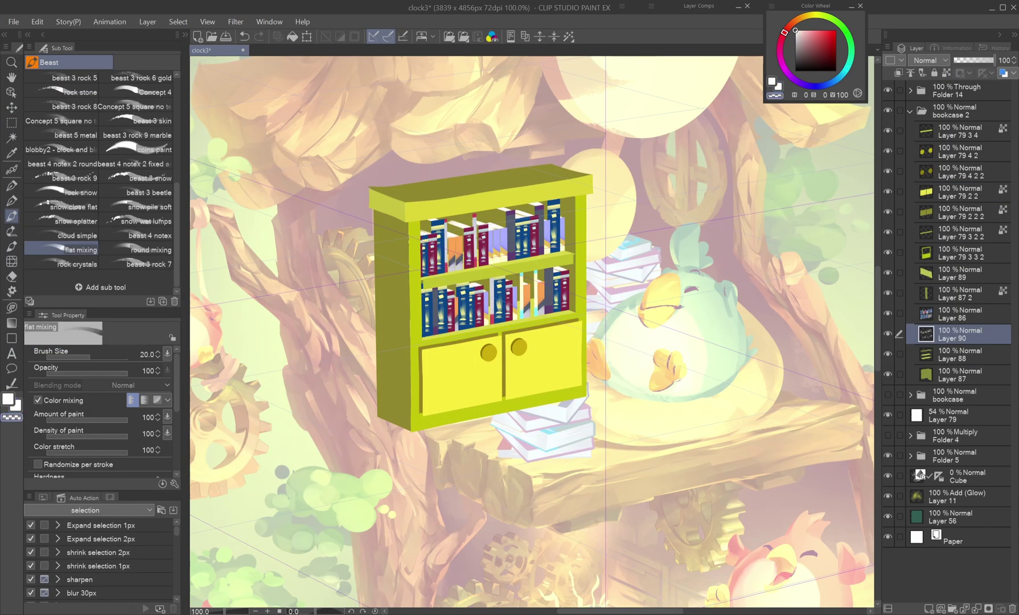
- Add a new layer and stretch and tilt the clock to fit the trunk
key("ctrl+shift+n")
left_click(463, 242, "alt")
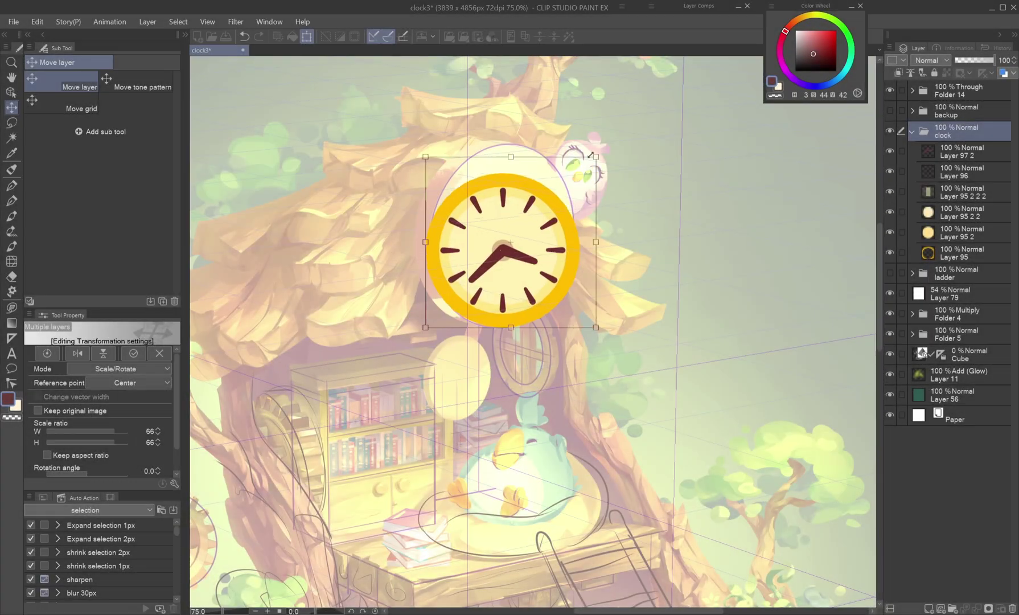
left_click_drag(591, 154, 586, 122)
left_click_drag(575, 322, 575, 162)
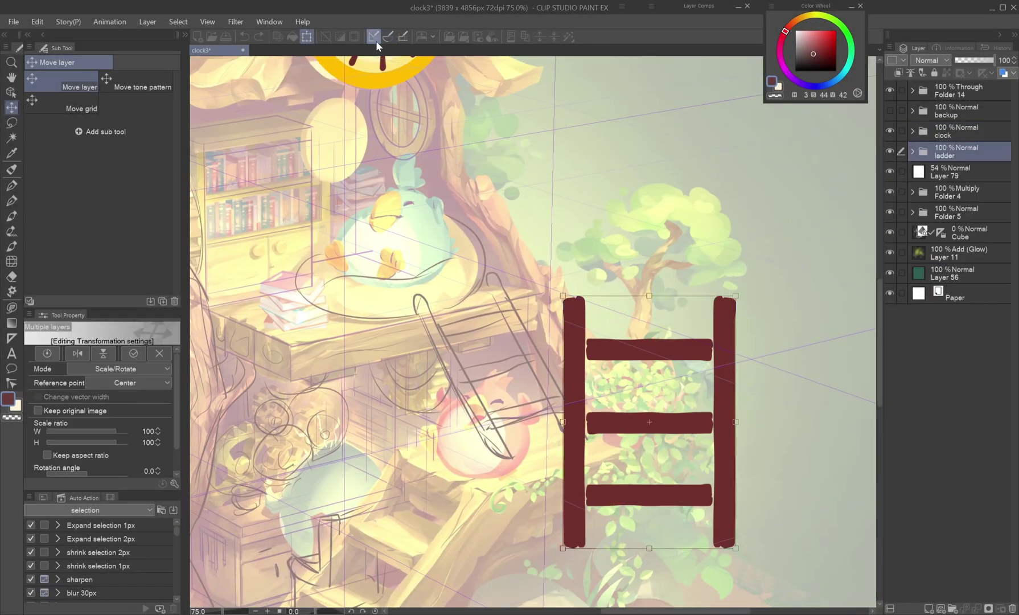
- Shrink the ladder to 58/74% and rotate it -14.5° to lean against the shelf
left_click_drag(562, 548, 508, 460)
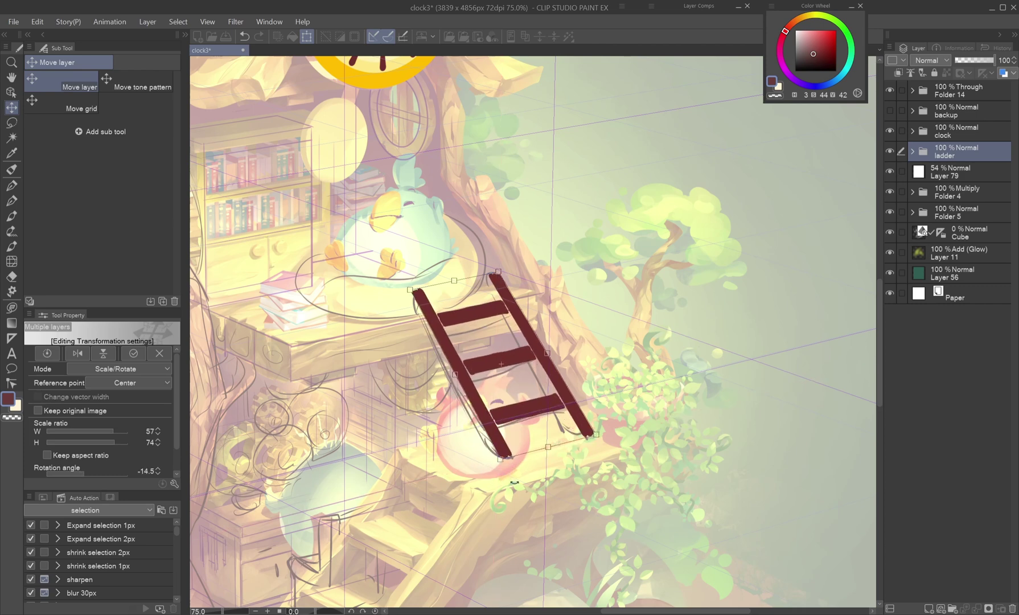
key("Return")
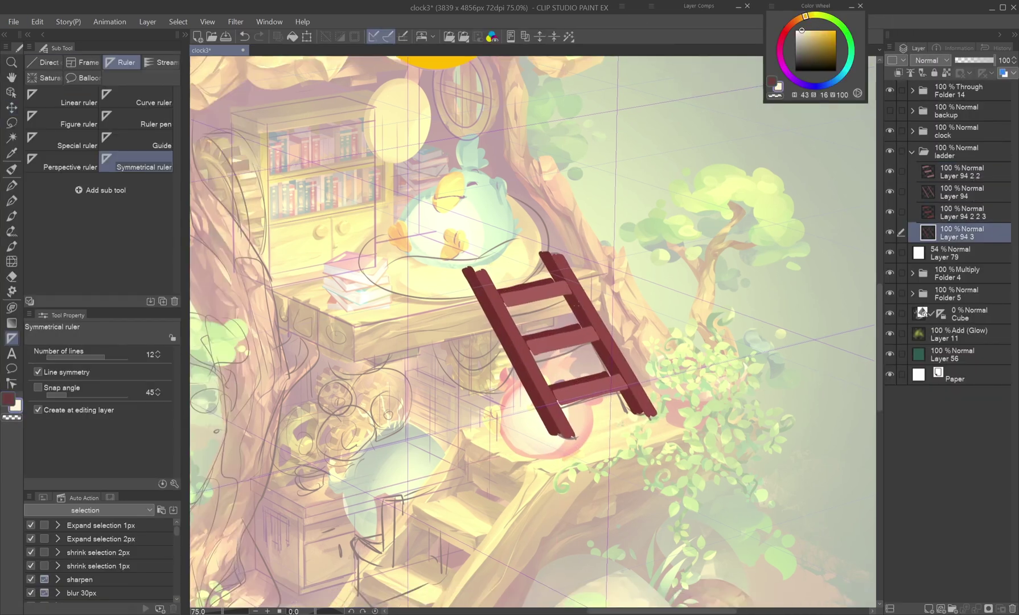
key("u")
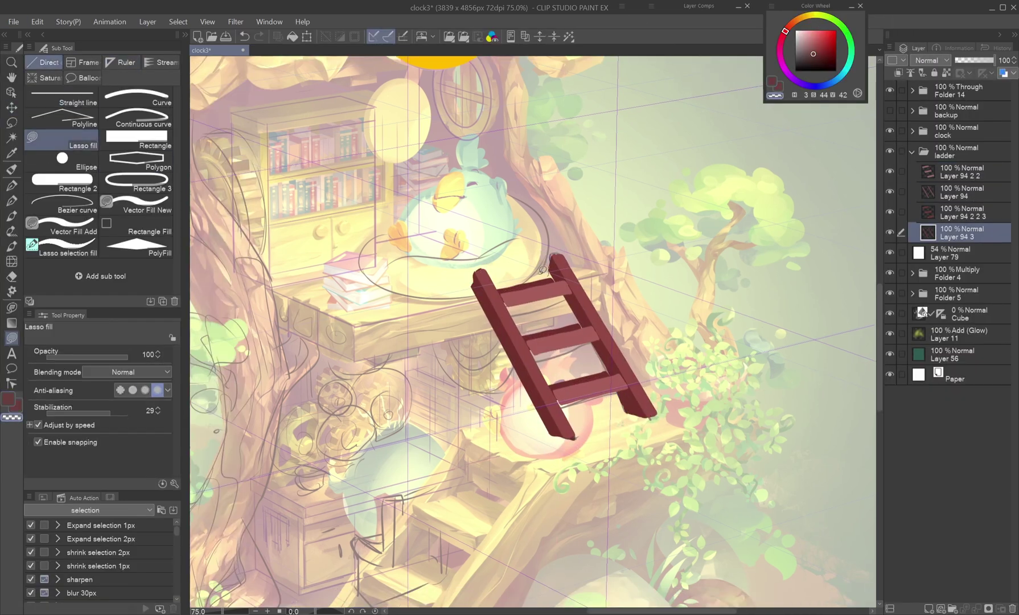
- Select the Layer 94 ladder layers and warp their rails slightly with Liquify
left_click(502, 334, "ctrl+shift")
key("j")
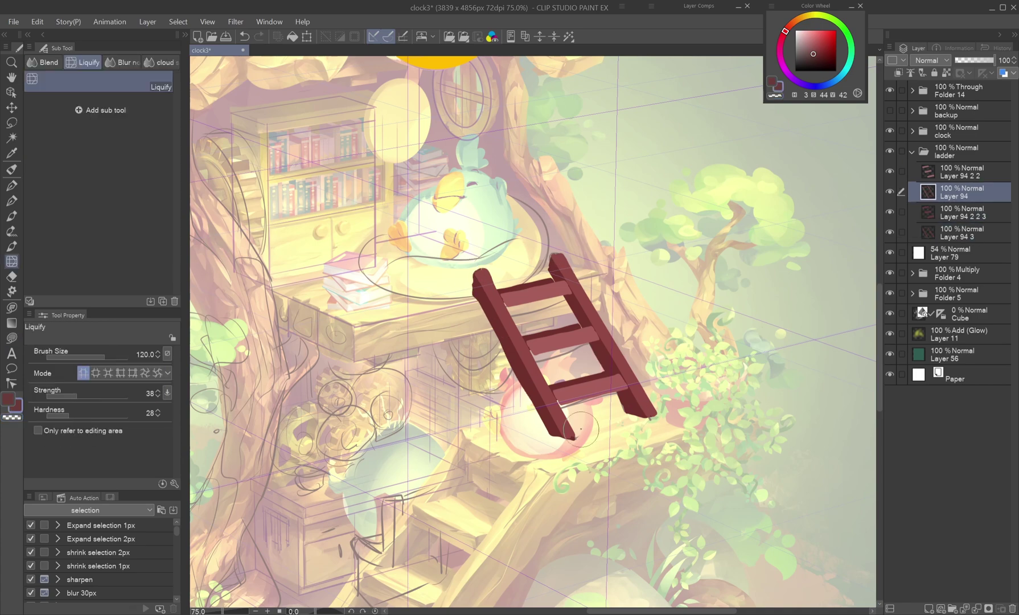
left_click(580, 429, "ctrl+shift")
key("k")
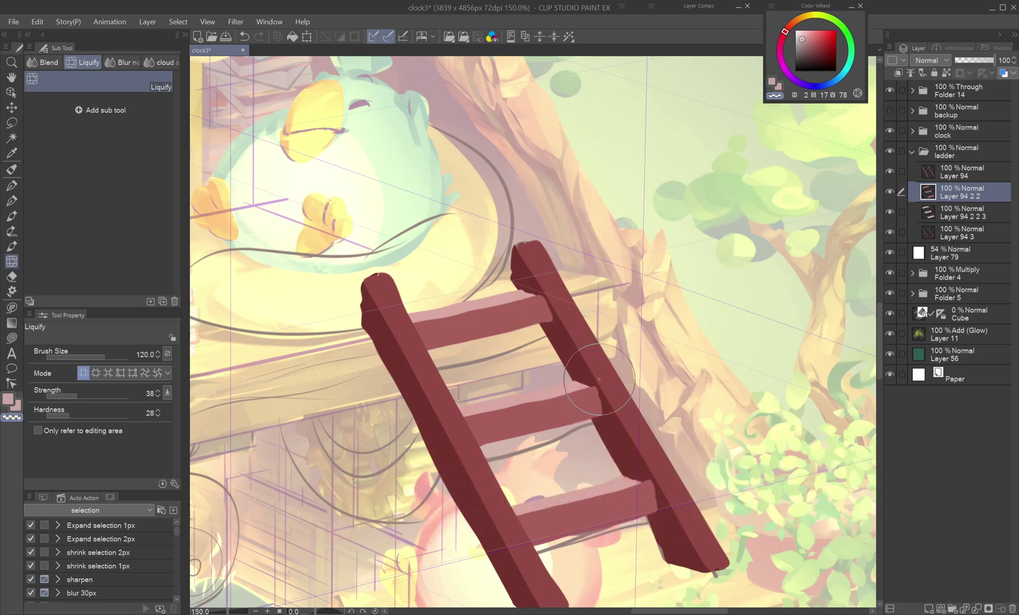
left_click(923, 221)
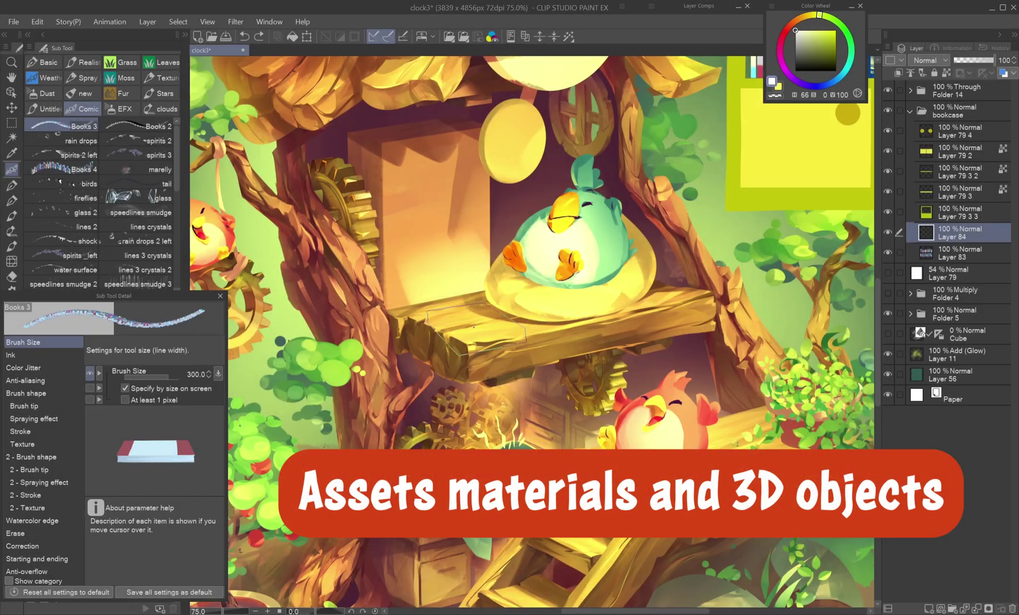
- Stamp Books 3 stacks on the shelf, move Layer 85 below the round folder, and fill the remaining shelves
left_click(474, 327)
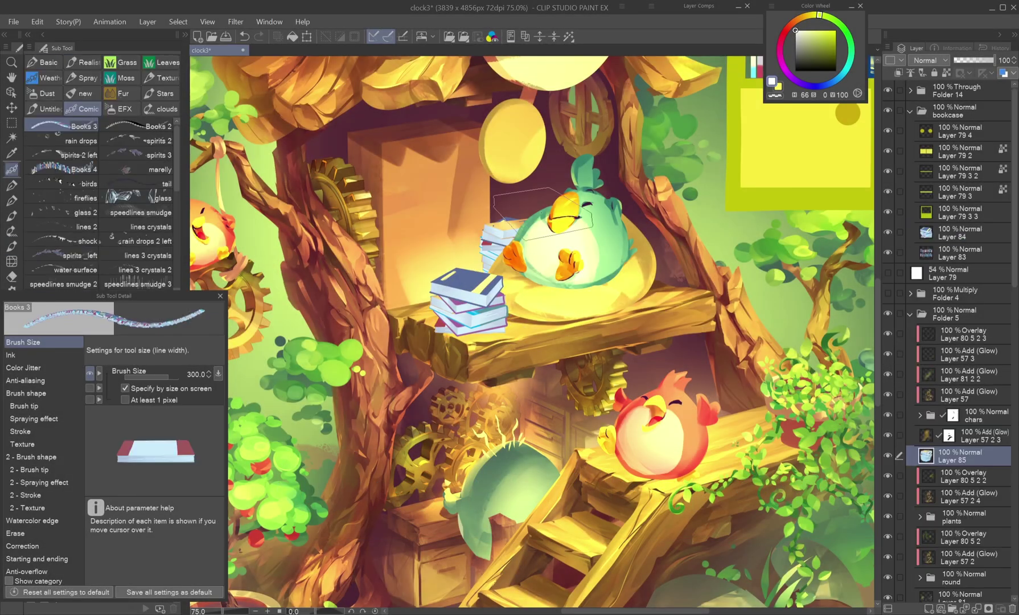
left_click(532, 191)
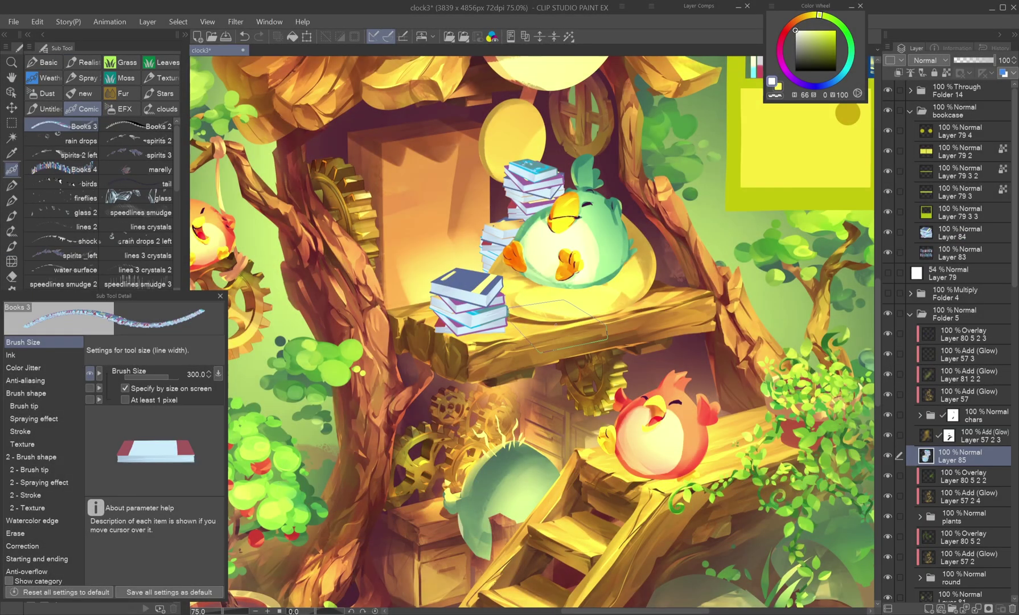
left_click_drag(962, 455, 947, 556)
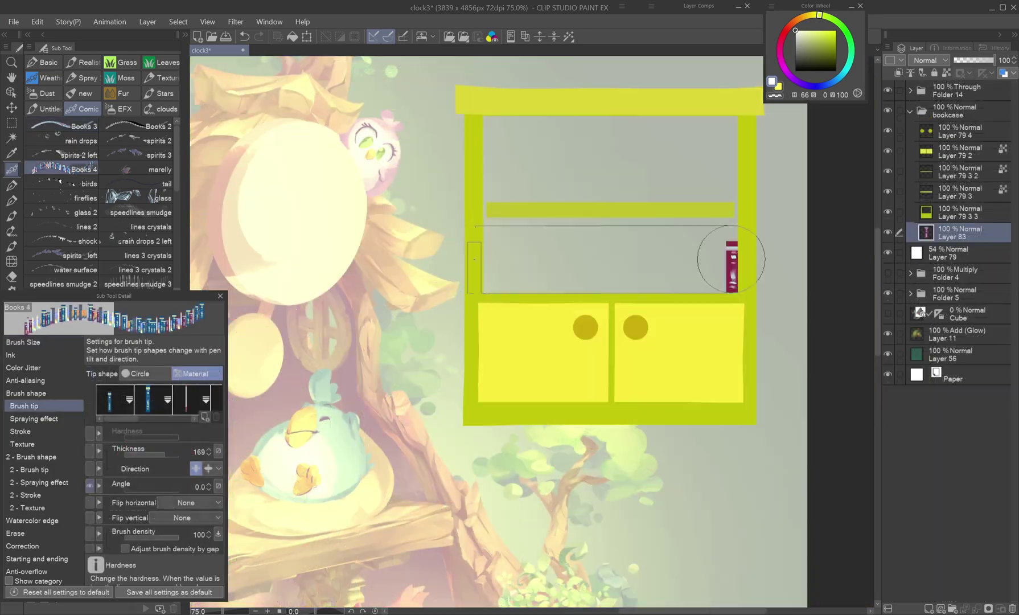
left_click_drag(724, 258, 483, 259)
left_click_drag(731, 170, 486, 169)
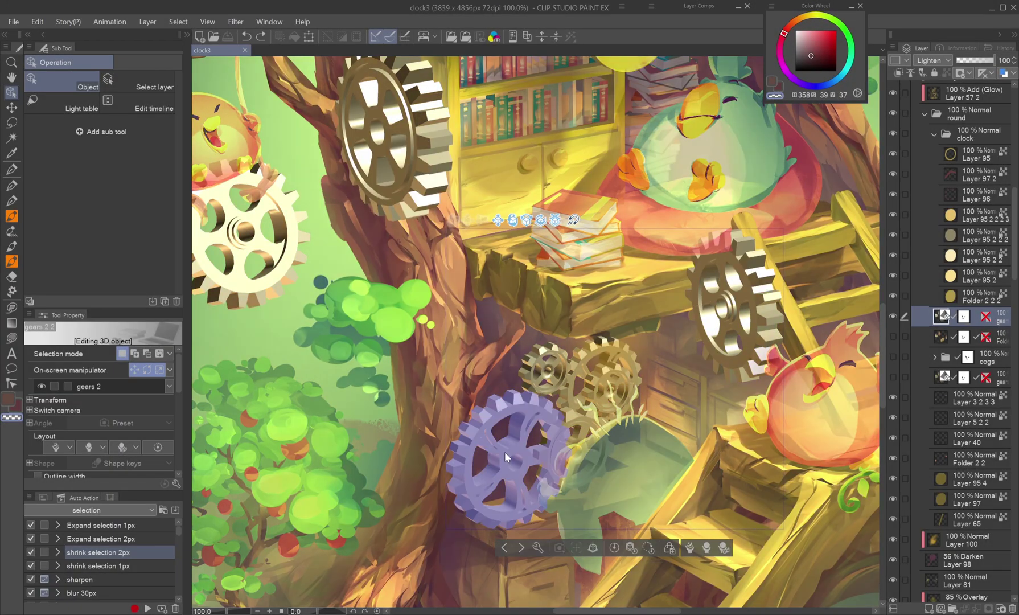
- Lower the 3D gears' ambient light intensity from 2.27 to 1.26
left_click(507, 458)
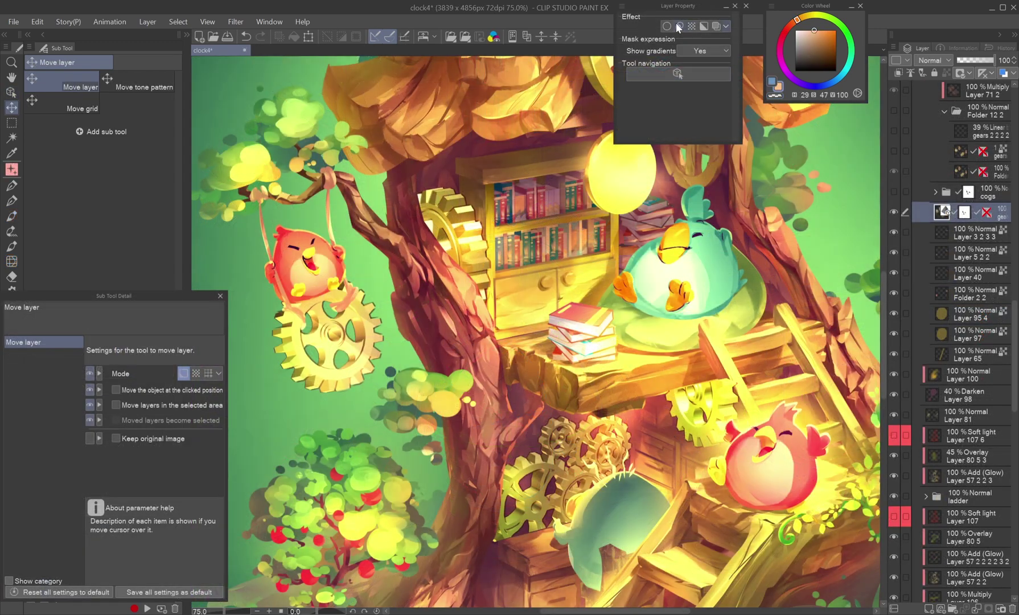
left_click(679, 26)
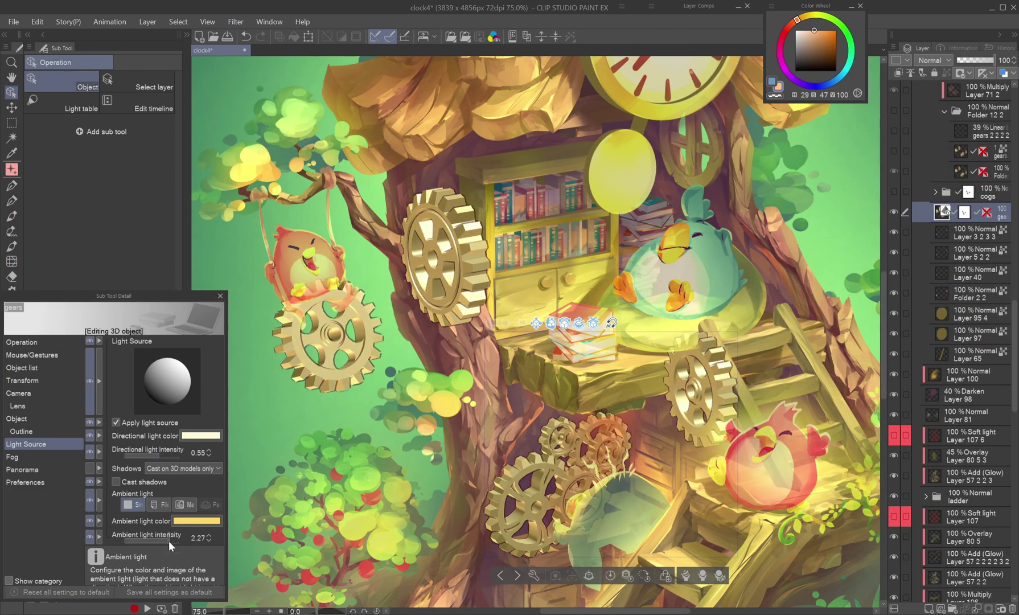
left_click_drag(168, 541, 163, 539)
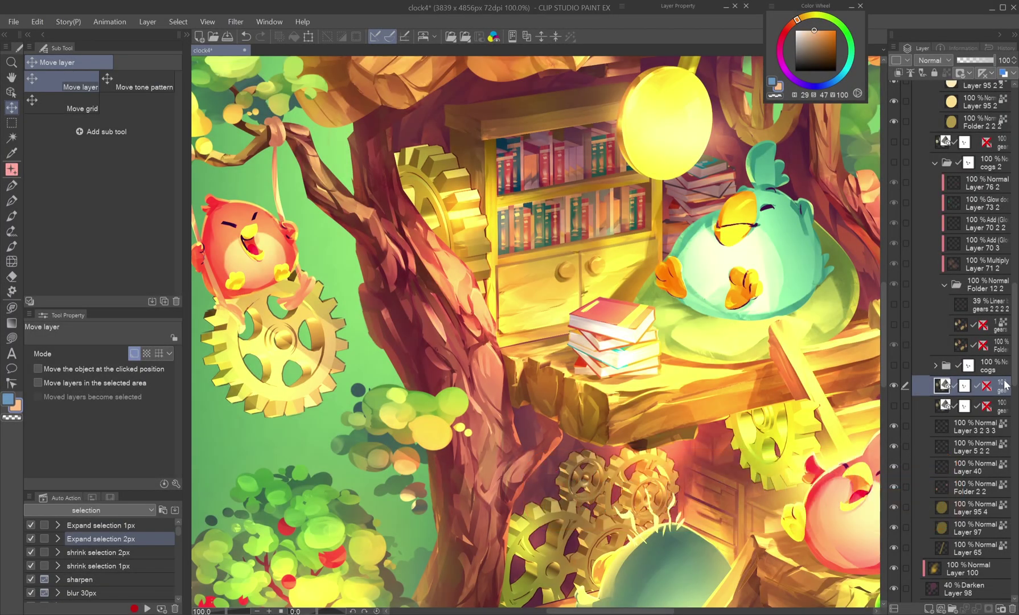
- Rasterize the 3D gear layer and show it alone, hiding the other layers
right_click(1005, 385)
left_click(972, 264)
left_click(893, 388, "alt")
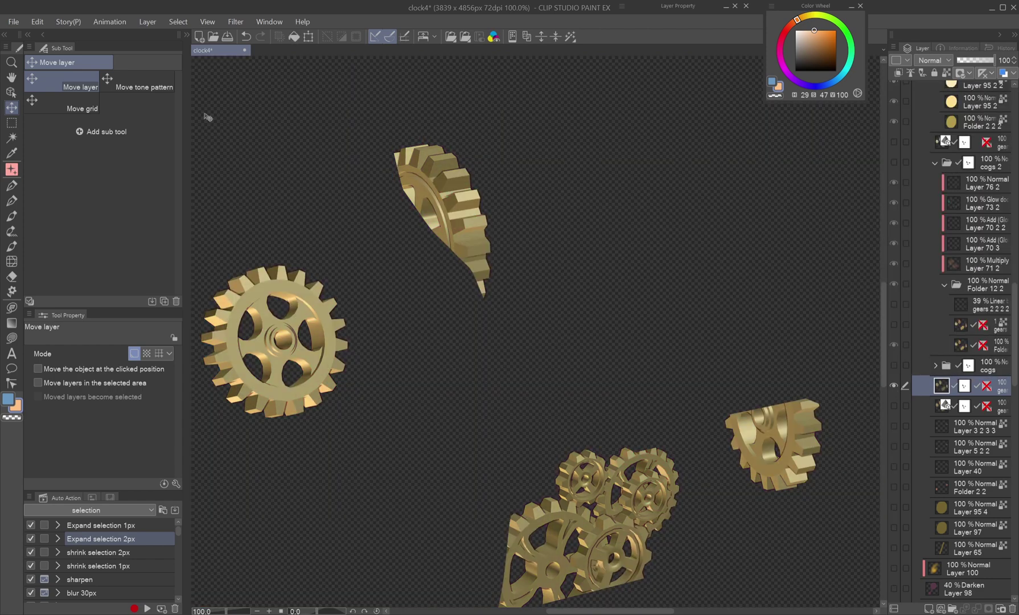
- Apply Smart Smoothing to the gears at Strong intensity with Remove noise
left_click(37, 22)
left_click(68, 165)
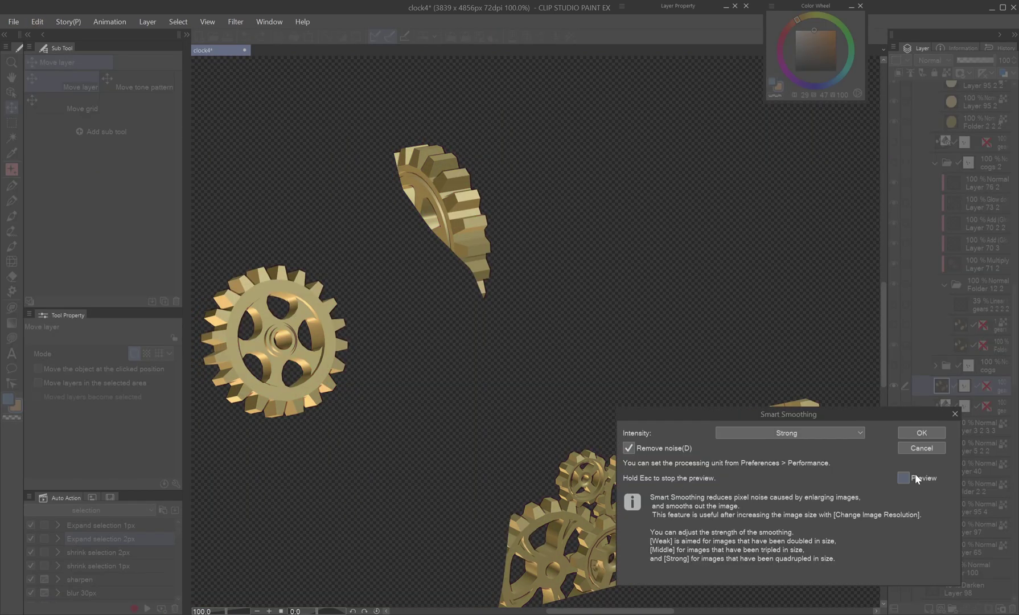
scroll(495, 382, "up", 3)
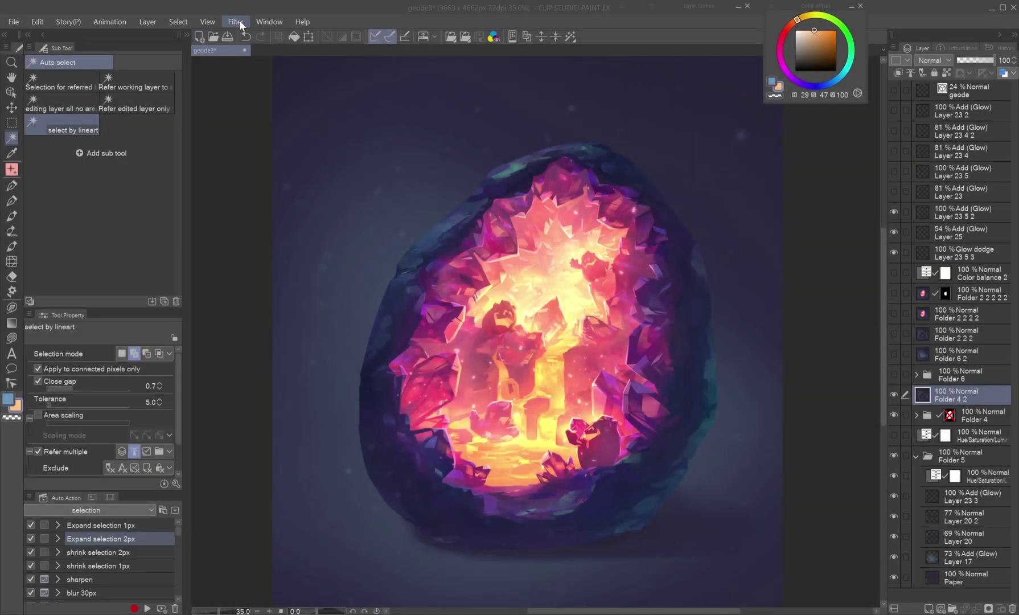
- Apply a strength 22.69 Lens Blur with highlight roundness 100 and a different highlight shape
left_click(239, 20)
mouse_move(281, 66)
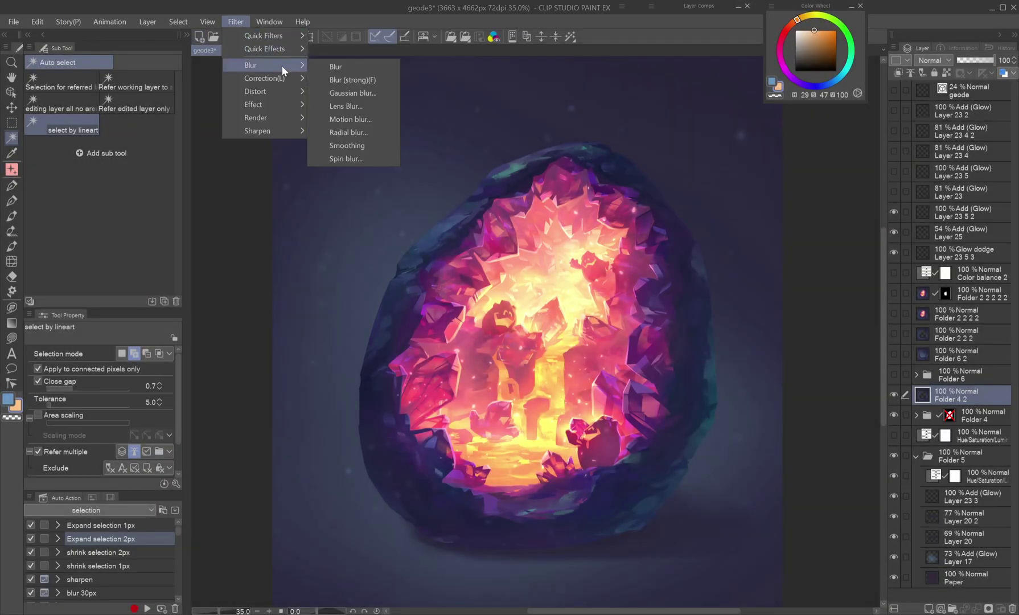
left_click(342, 105)
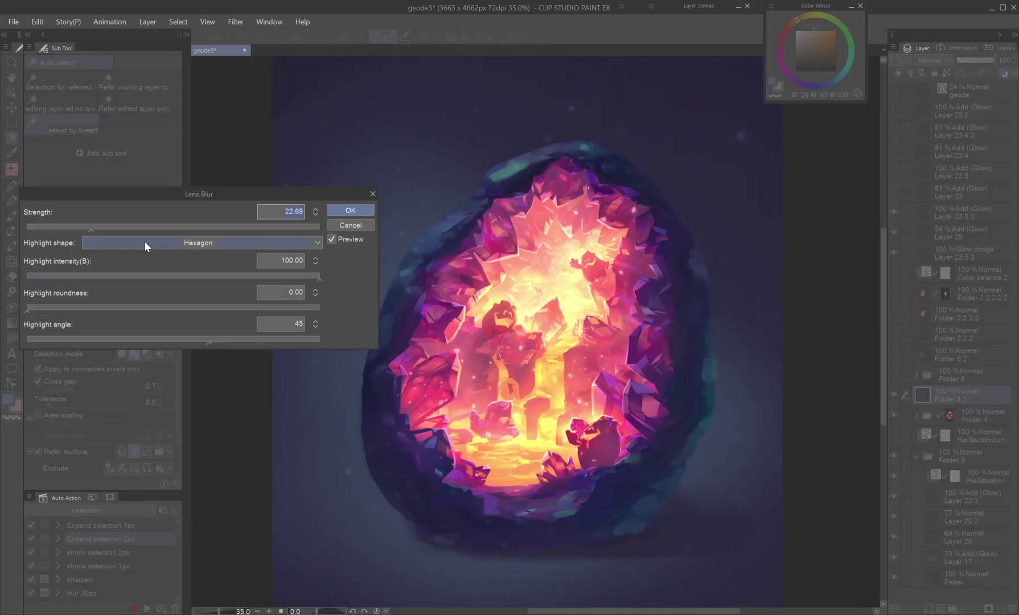
left_click_drag(93, 311, 329, 311)
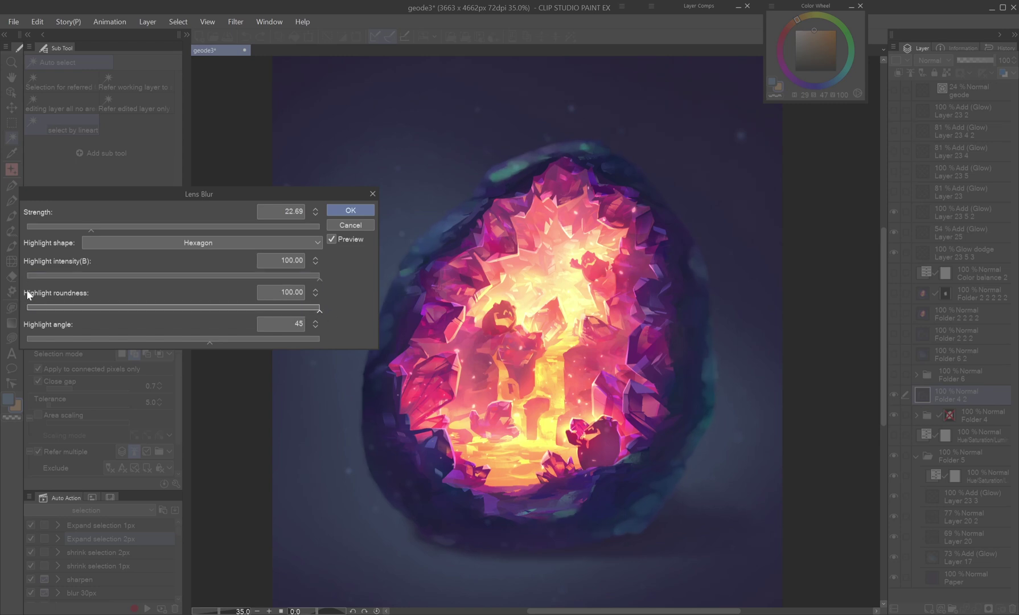
left_click(239, 243)
left_click(235, 262)
left_click_drag(227, 307, 327, 312)
left_click(286, 248)
left_click(312, 294)
left_click(363, 209)
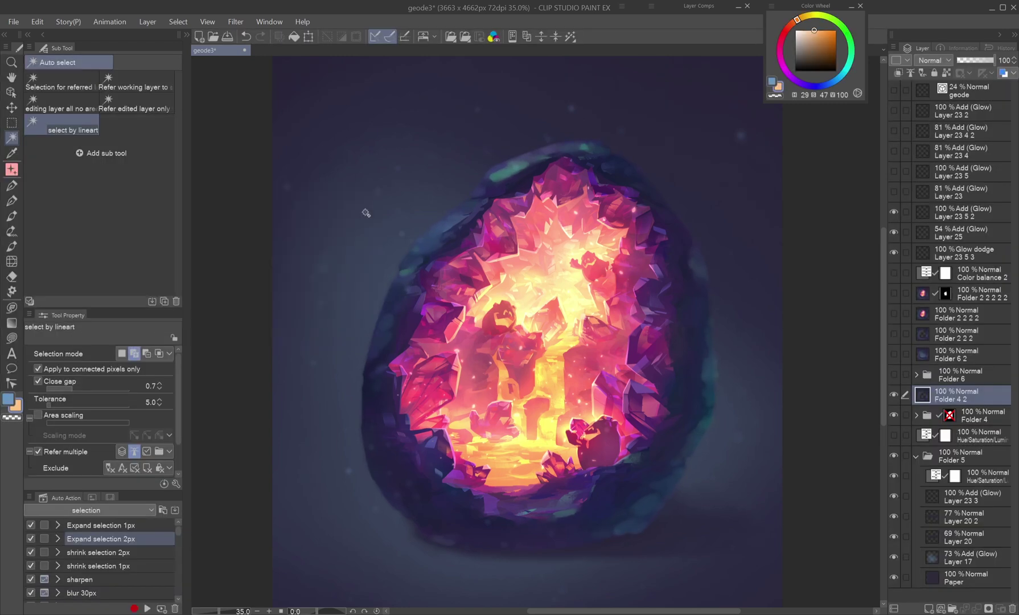